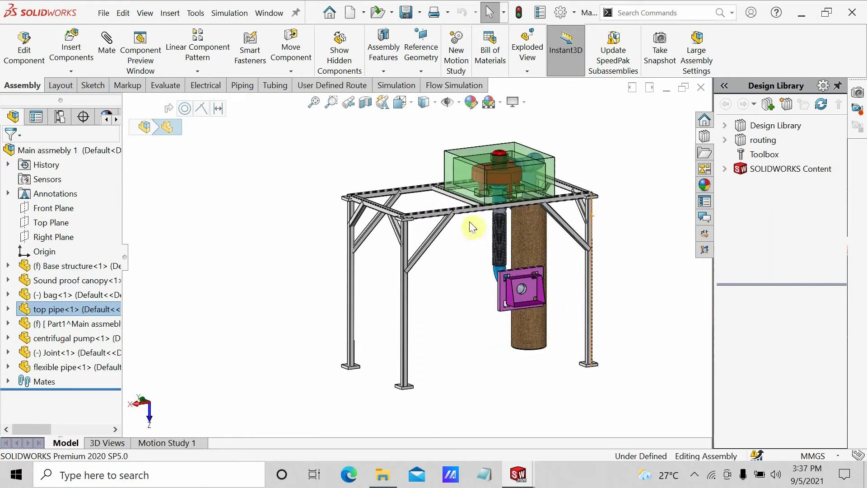
# Switch to the Draw1 drawing and examine the plan, elevation and side views of the exhaust system.
pyautogui.moveTo(531, 480)
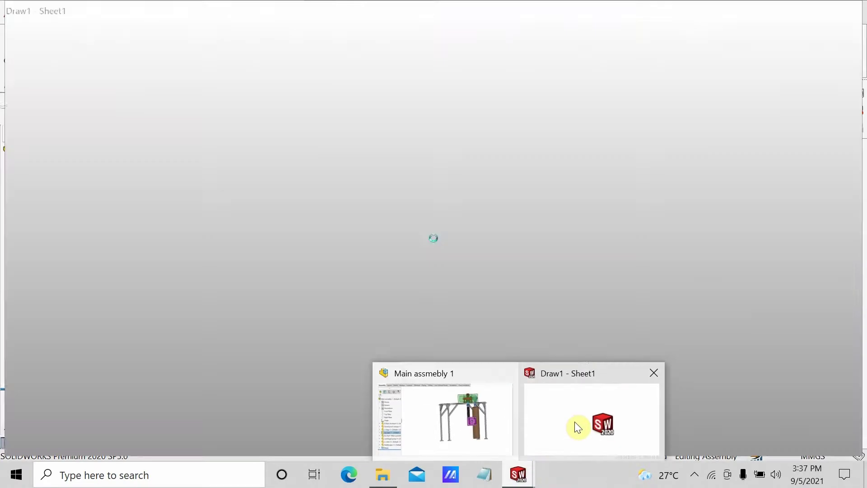
pyautogui.click(574, 422)
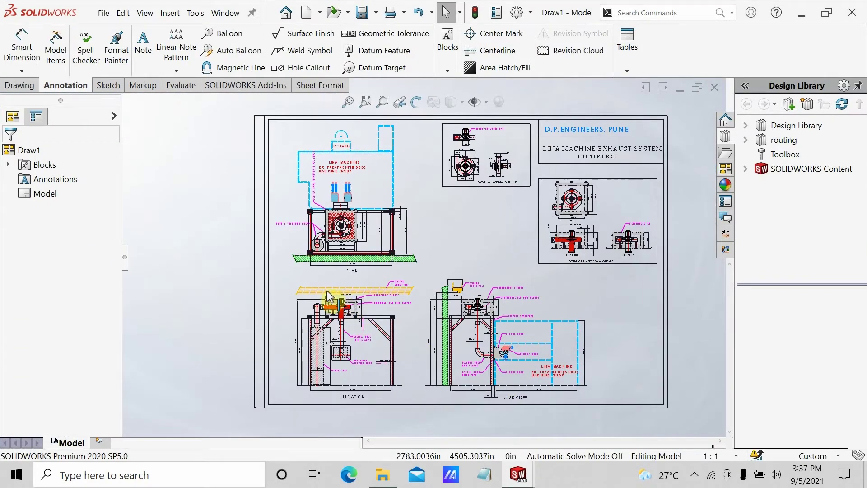
pyautogui.scroll(-1, 350, 310)
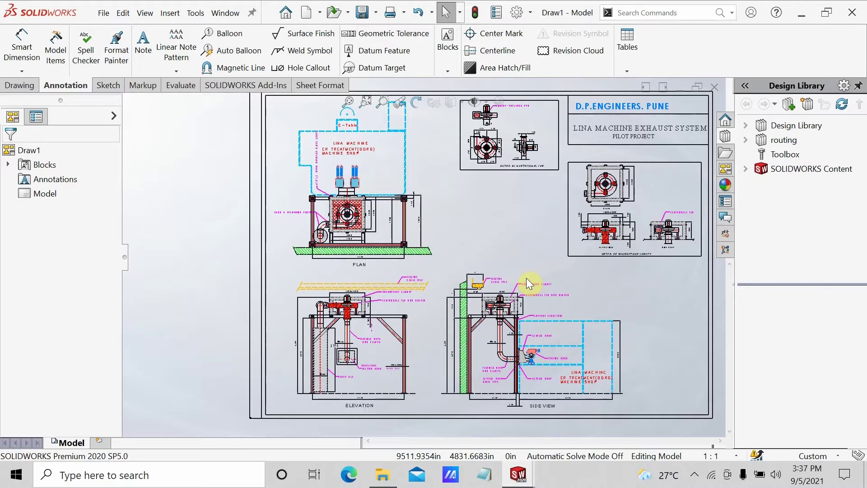
pyautogui.scroll(-2, 347, 357)
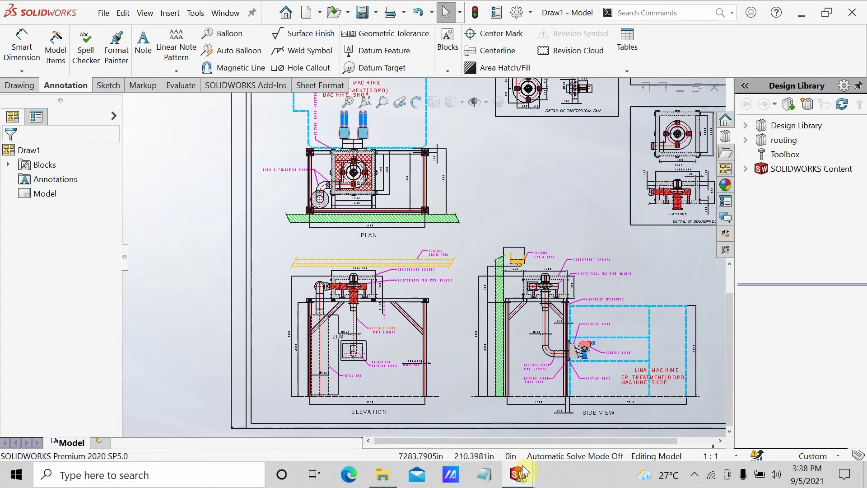
# Switch back to the main assembly and inspect its frame, canopy, filter bag and piping from several sides.
pyautogui.moveTo(518, 474)
pyautogui.click(445, 417)
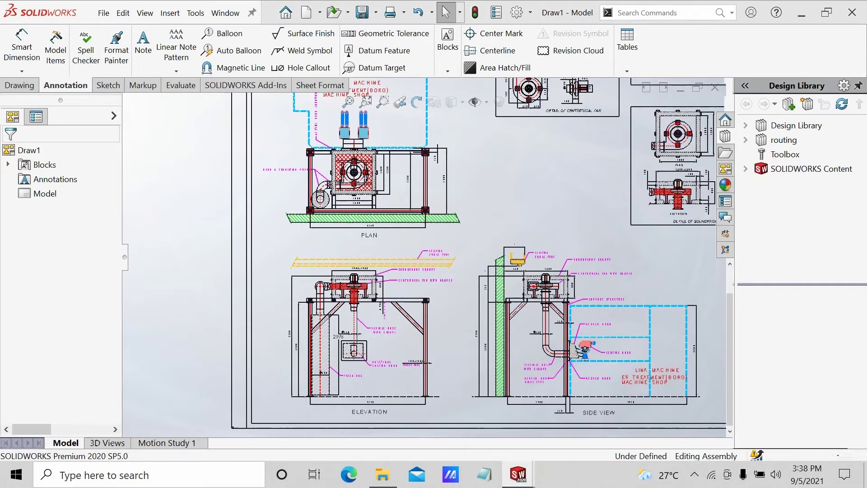
pyautogui.moveTo(432, 235); pyautogui.dragTo(473, 405, button='middle')
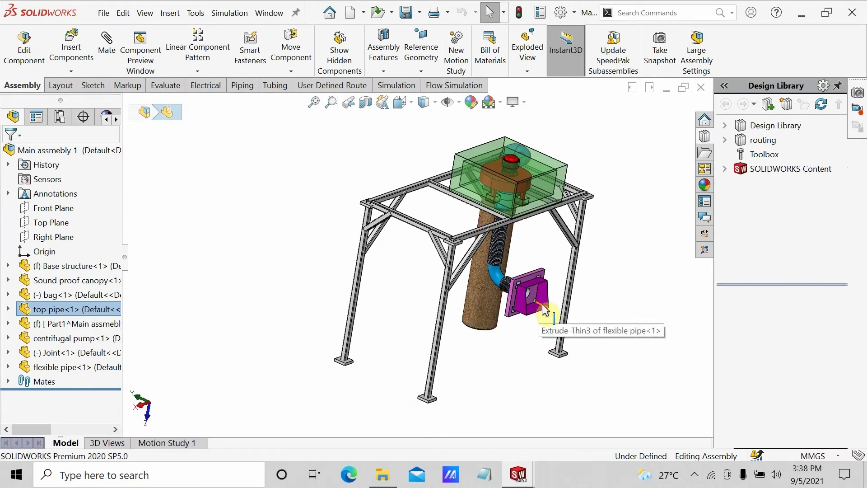
pyautogui.moveTo(545, 310); pyautogui.dragTo(195, 225, button='middle')
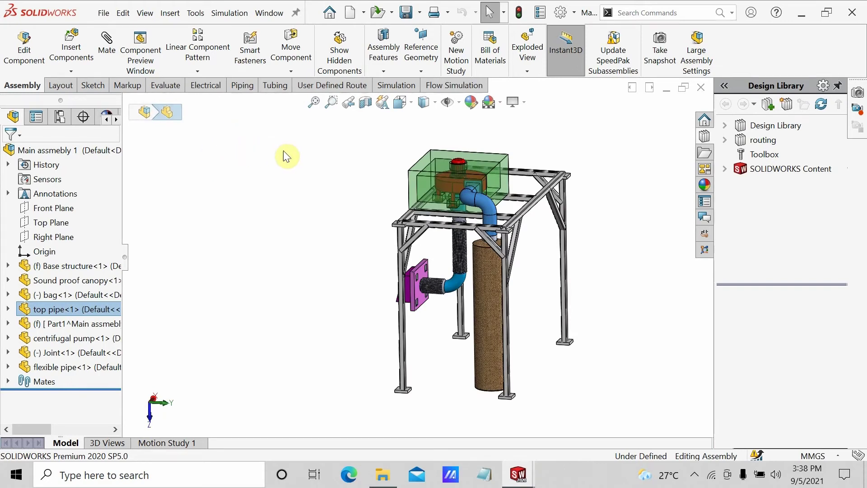
pyautogui.click(329, 12)
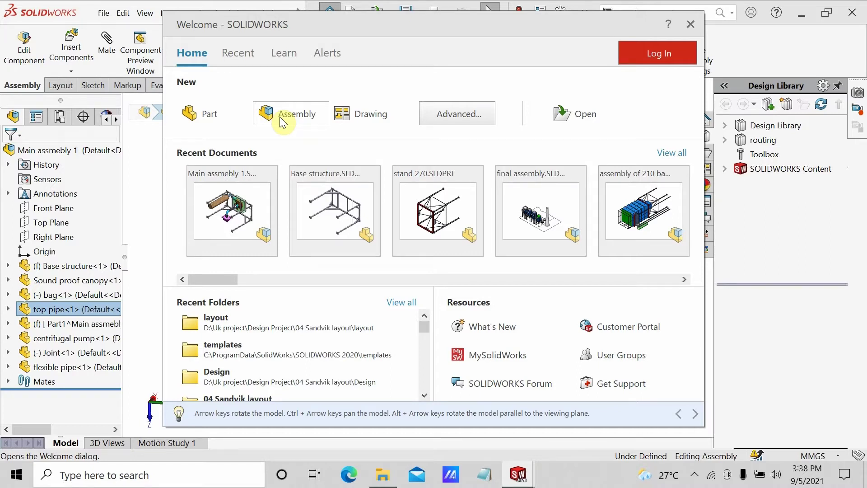
pyautogui.click(694, 25)
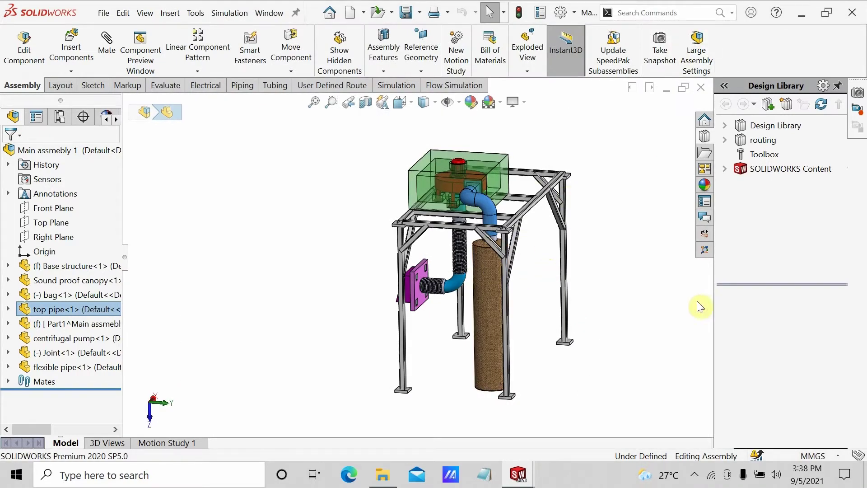
pyautogui.moveTo(661, 294); pyautogui.dragTo(676, 199, button='middle')
pyautogui.click(56, 269)
pyautogui.click(82, 402)
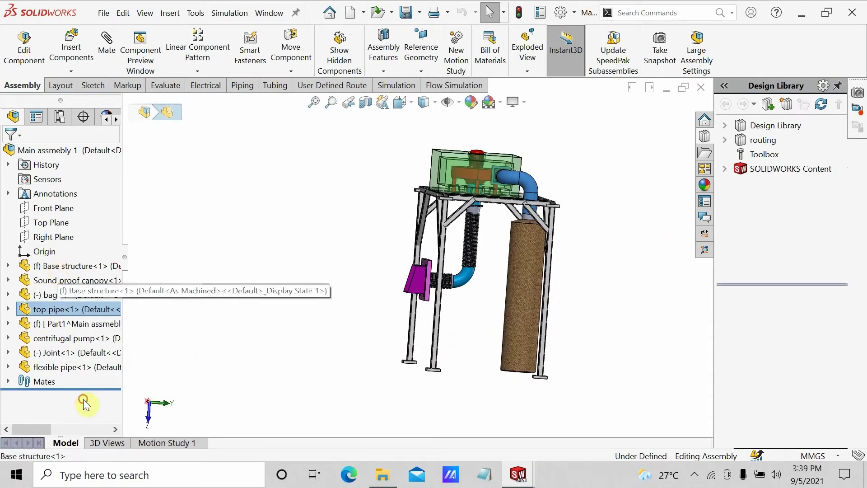
pyautogui.click(61, 279)
pyautogui.click(82, 411)
# Start an exploded view of the assembly with the top pipe as the first component to move.
pyautogui.click(54, 309)
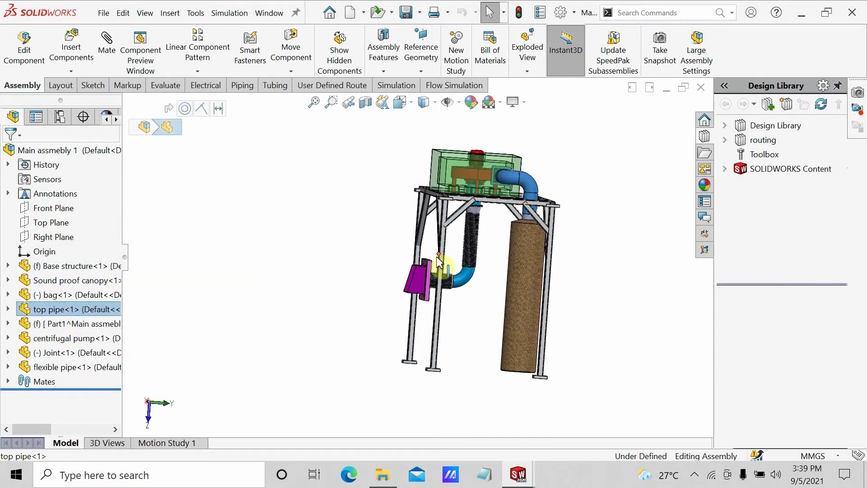
pyautogui.click(528, 71)
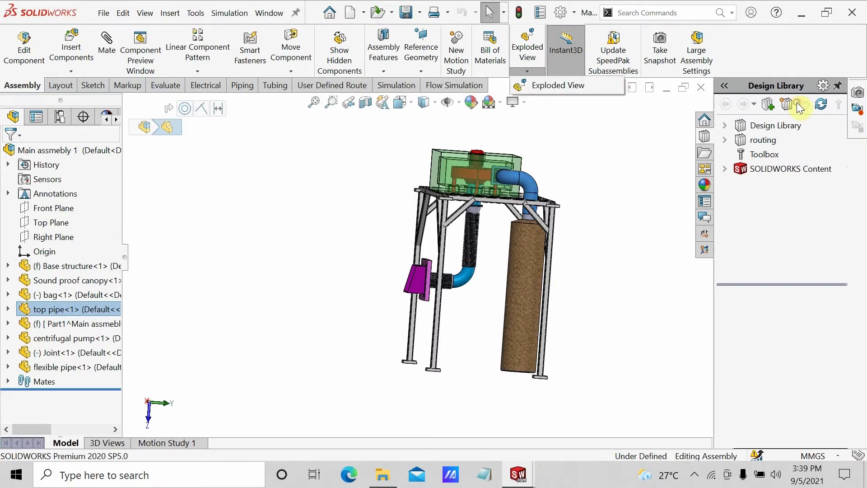
pyautogui.click(536, 82)
pyautogui.moveTo(567, 251); pyautogui.dragTo(408, 297, button='middle')
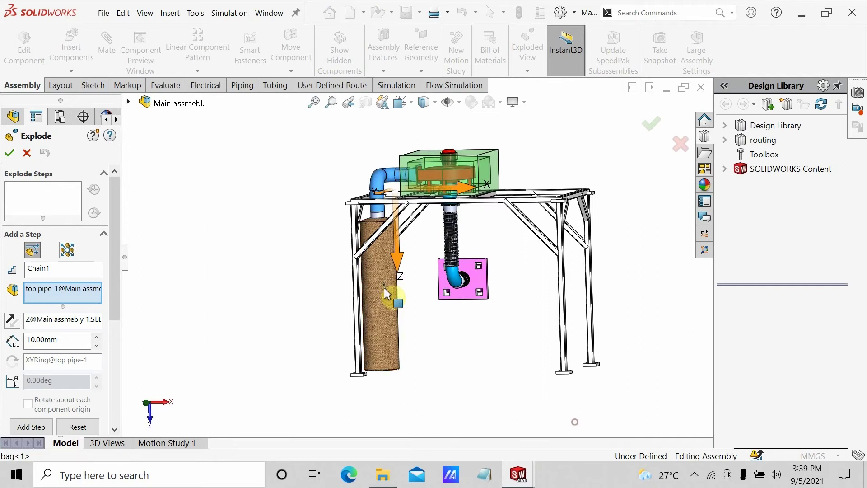
# Add the flexible pipe and the bag to the explode step and move all three components about 1493 mm down along Z.
pyautogui.click(385, 332)
pyautogui.click(389, 265)
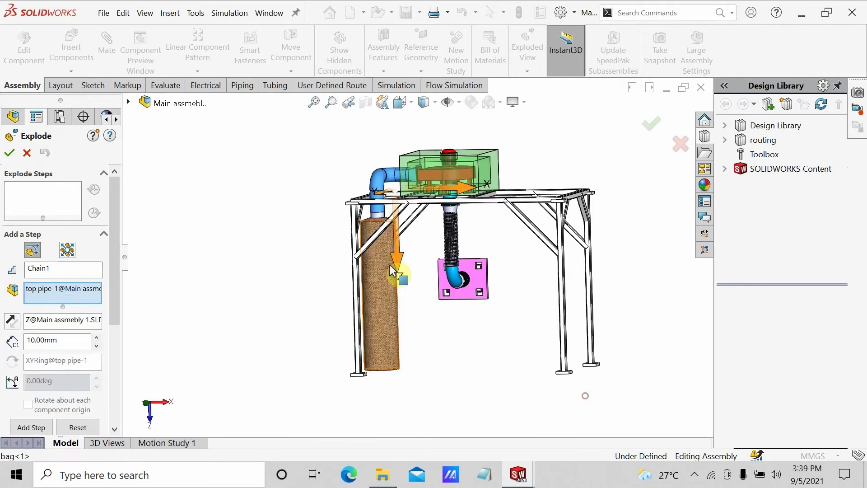
pyautogui.click(383, 272)
pyautogui.moveTo(389, 355)
pyautogui.mouseDown()
pyautogui.moveTo(383, 372)
pyautogui.moveTo(400, 368)
pyautogui.mouseUp()
pyautogui.moveTo(564, 345)
pyautogui.mouseDown(button='middle')
pyautogui.moveTo(611, 387)
pyautogui.moveTo(474, 263)
pyautogui.moveTo(519, 253)
pyautogui.moveTo(569, 356)
pyautogui.mouseUp(button='middle')
pyautogui.moveTo(504, 269); pyautogui.dragTo(493, 327)
pyautogui.click(432, 312)
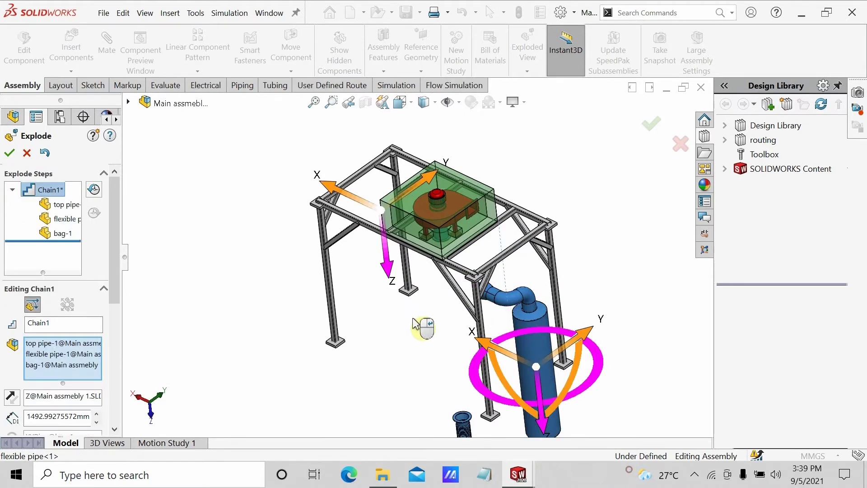
pyautogui.scroll(3, 423, 319)
pyautogui.moveTo(413, 266); pyautogui.dragTo(467, 305, button='middle')
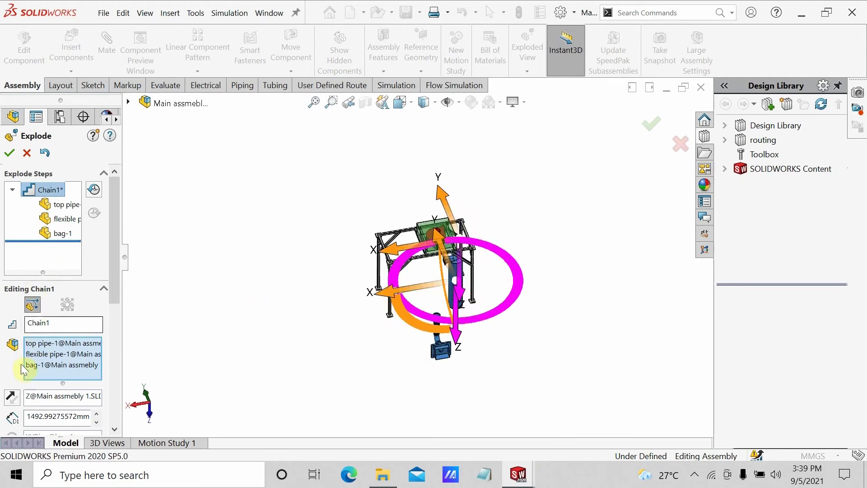
pyautogui.scroll(-5, 111, 300)
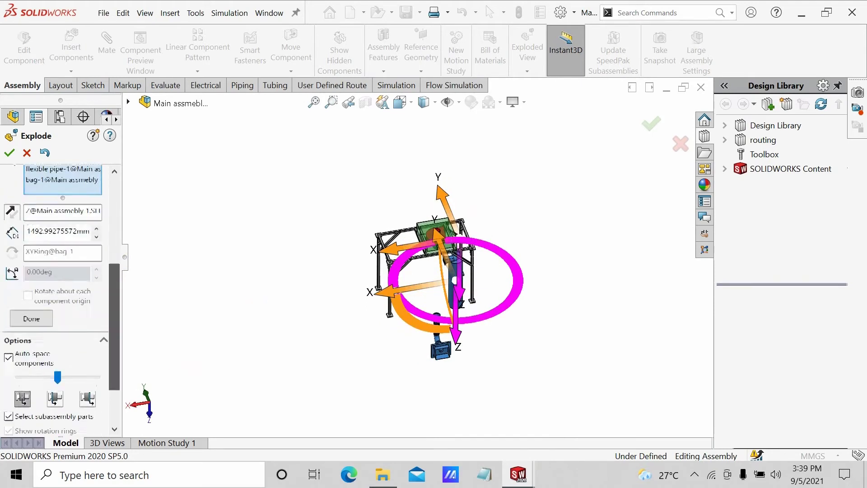
pyautogui.click(28, 314)
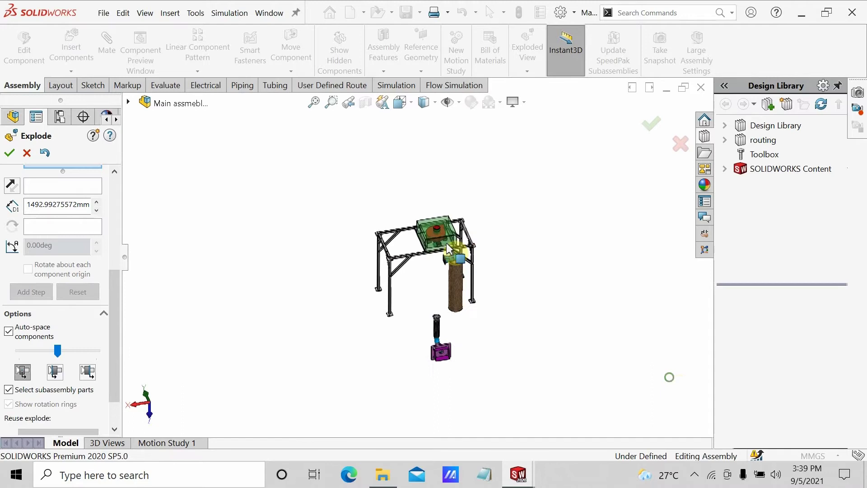
# Add an explode step that lifts the sound proof canopy about 1000 mm straight up along the Z axis.
pyautogui.scroll(-5, 441, 273)
pyautogui.click(446, 243)
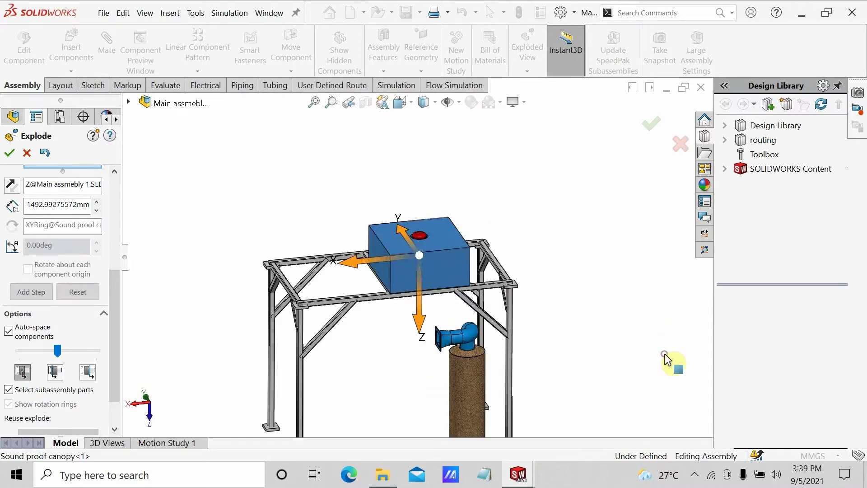
pyautogui.moveTo(417, 317); pyautogui.dragTo(382, 1)
pyautogui.moveTo(650, 371); pyautogui.dragTo(456, 244, button='middle')
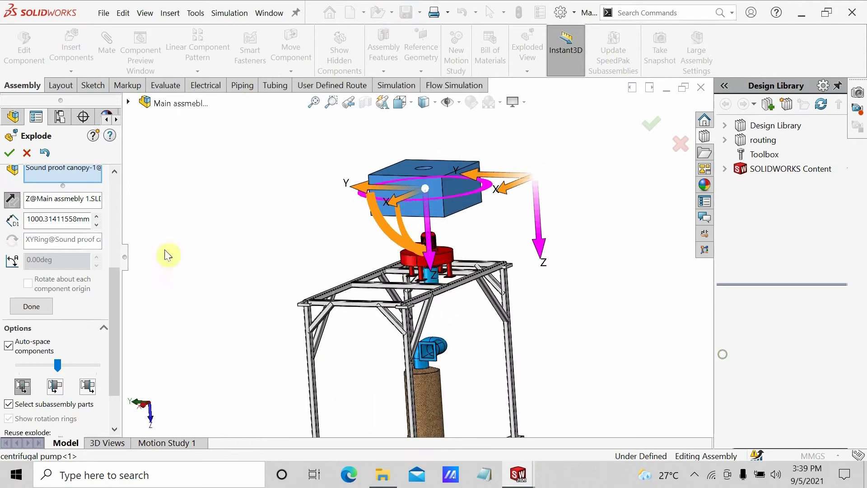
pyautogui.click(32, 306)
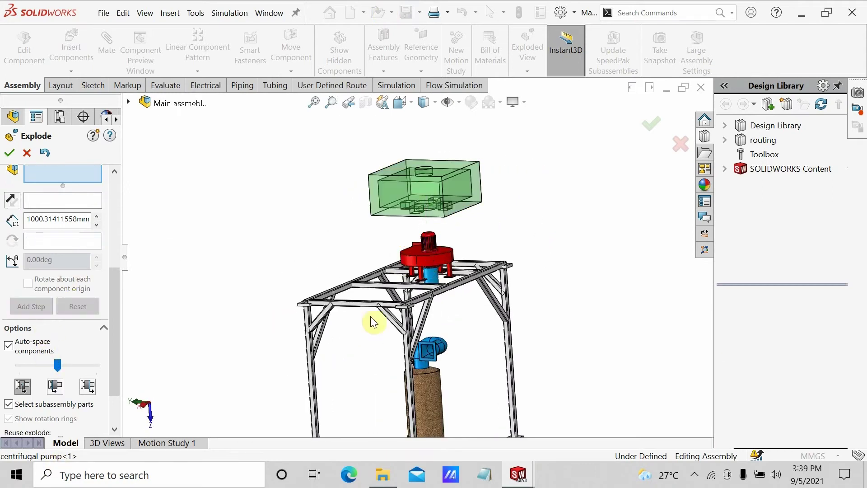
# Explode the centrifugal pump about 195 mm upward along the Z axis, off the base structure.
pyautogui.click(433, 264)
pyautogui.moveTo(432, 300)
pyautogui.mouseDown()
pyautogui.moveTo(445, 282)
pyautogui.moveTo(439, 294)
pyautogui.mouseUp()
pyautogui.moveTo(437, 296); pyautogui.dragTo(465, 329, button='middle')
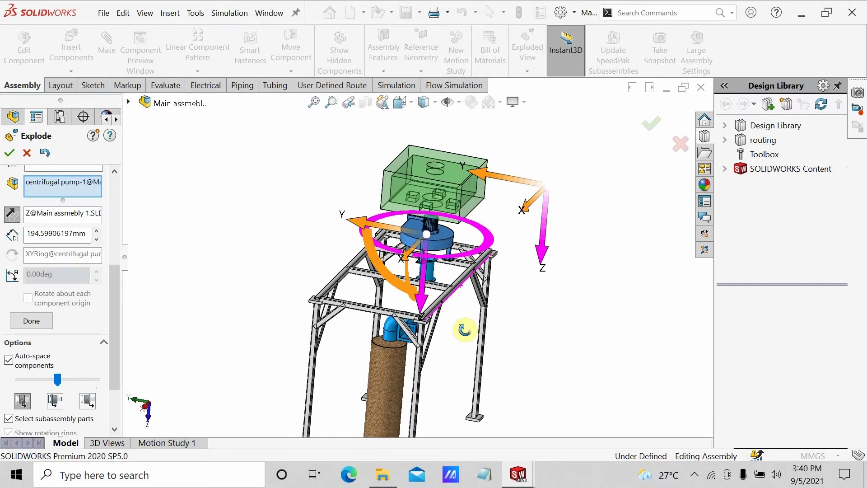
pyautogui.moveTo(465, 329); pyautogui.dragTo(414, 324, button='middle')
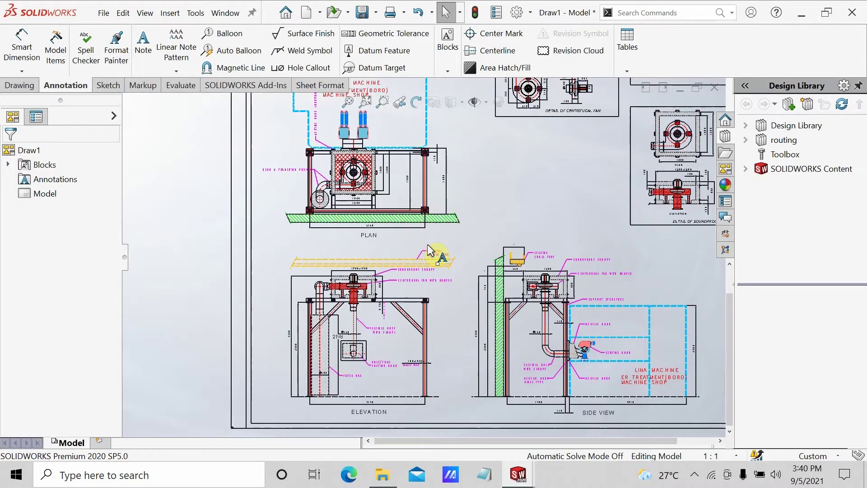
# Examine the centrifugal fan detail and the elevation view with its filter bag dimensions in the drawing.
pyautogui.scroll(1, 519, 384)
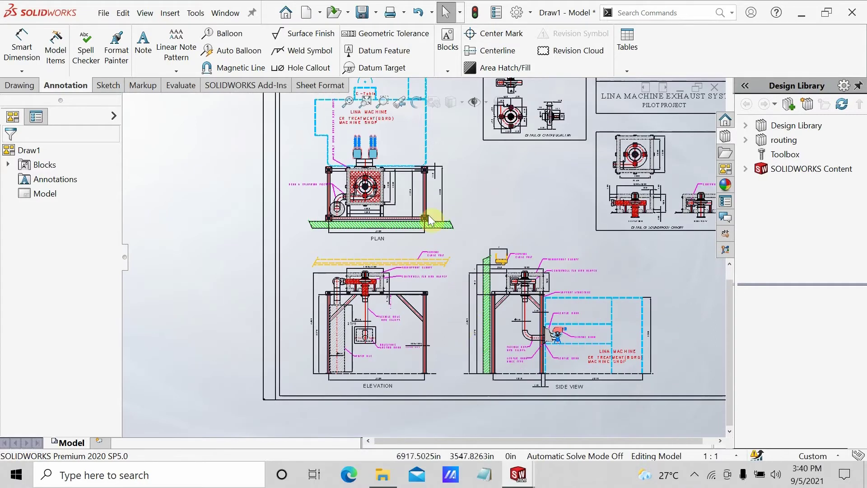
pyautogui.click(349, 102)
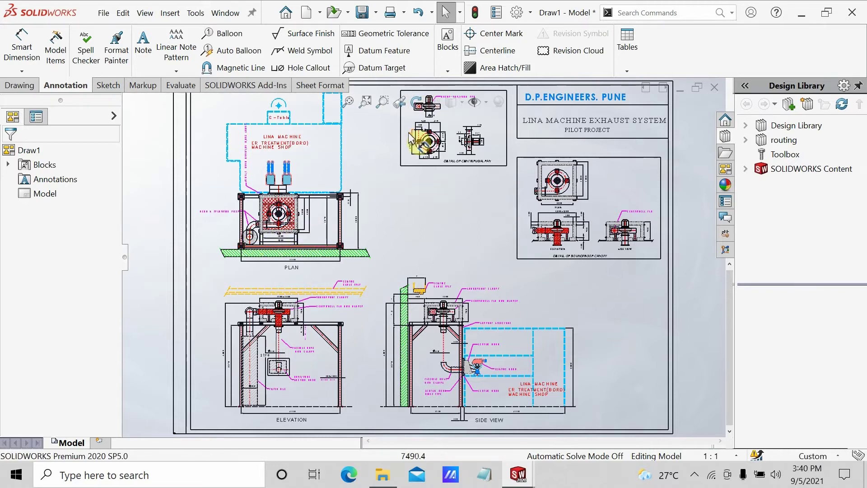
pyautogui.scroll(-5, 415, 138)
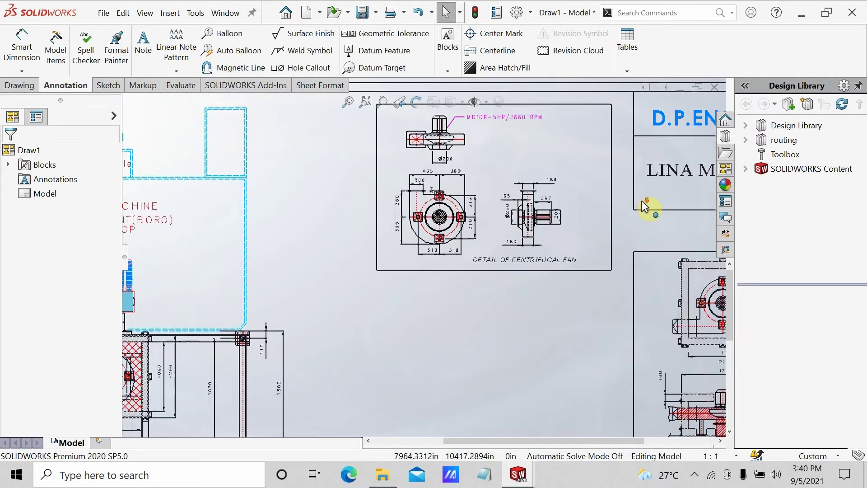
pyautogui.scroll(-3, 445, 135)
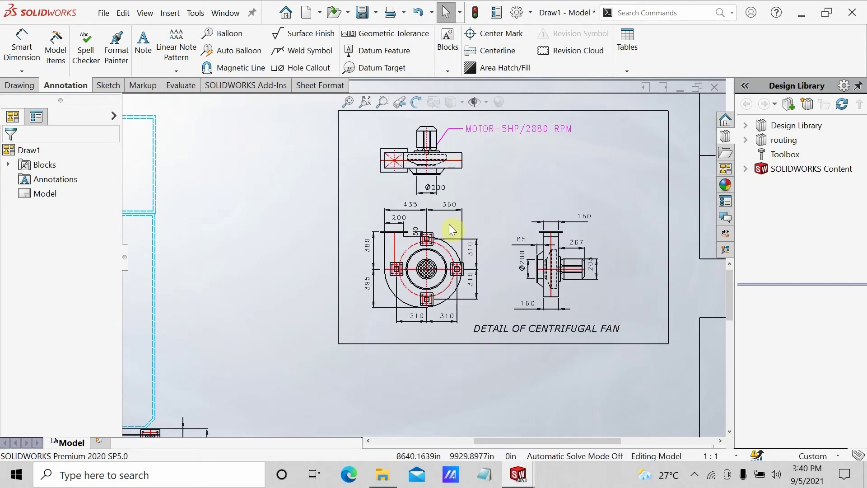
pyautogui.scroll(-2, 430, 251)
pyautogui.scroll(10, 646, 386)
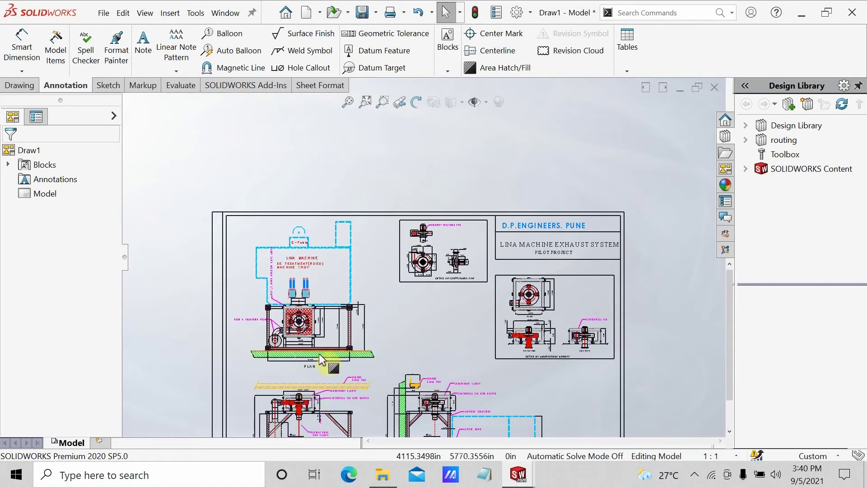
pyautogui.scroll(-3, 322, 360)
pyautogui.scroll(-4, 307, 290)
pyautogui.scroll(-1, 307, 290)
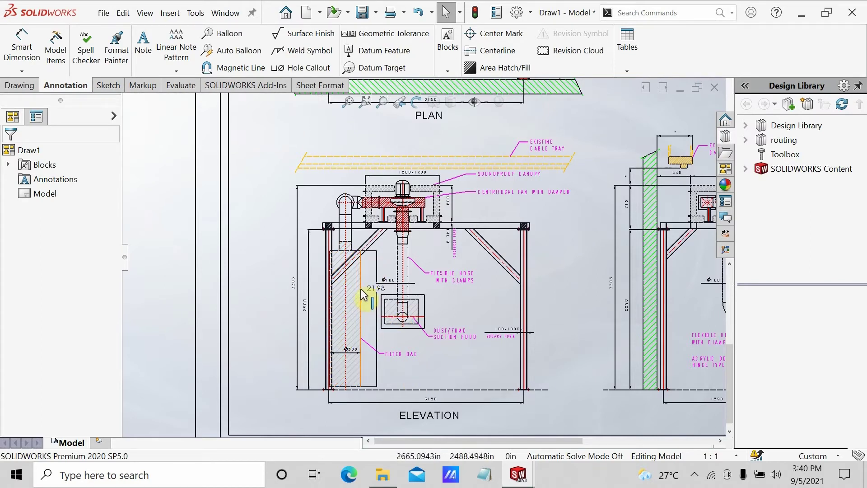
# Review the dimension font and text height in the drawing's document properties.
pyautogui.click(21, 44)
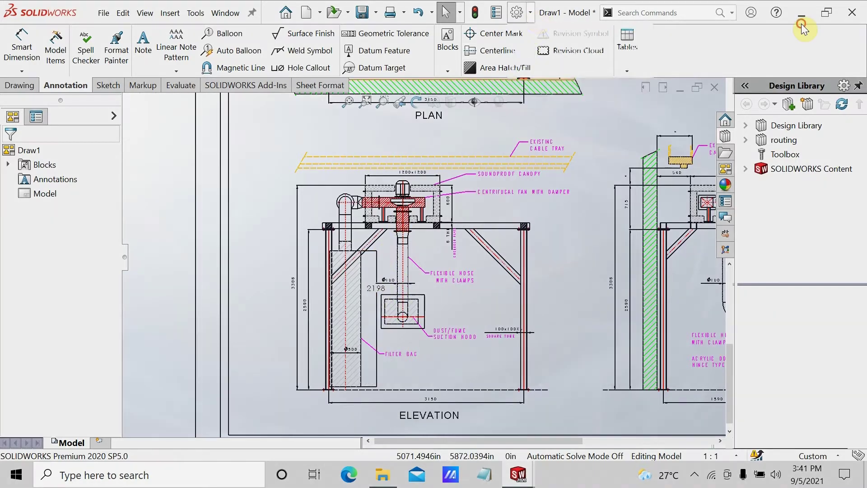
pyautogui.click(531, 12)
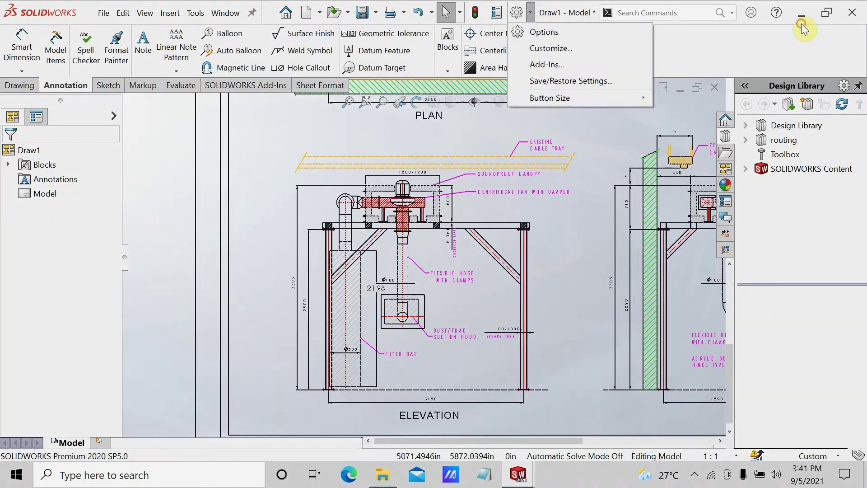
pyautogui.click(538, 33)
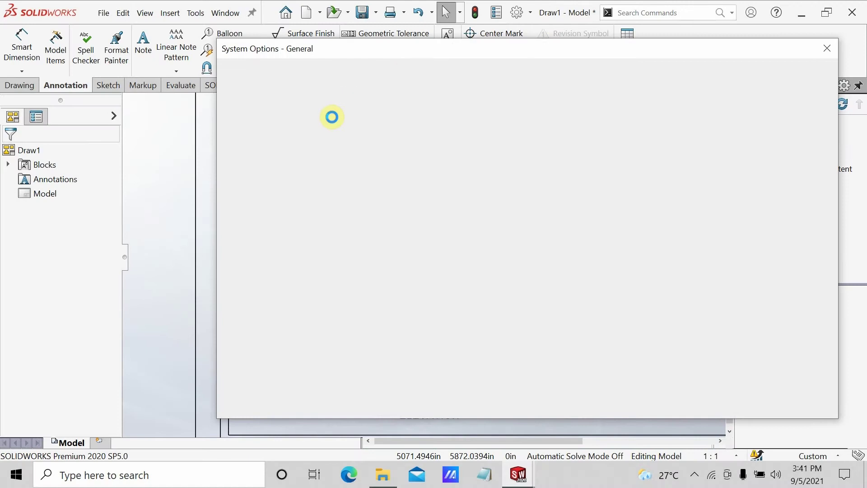
pyautogui.click(255, 122)
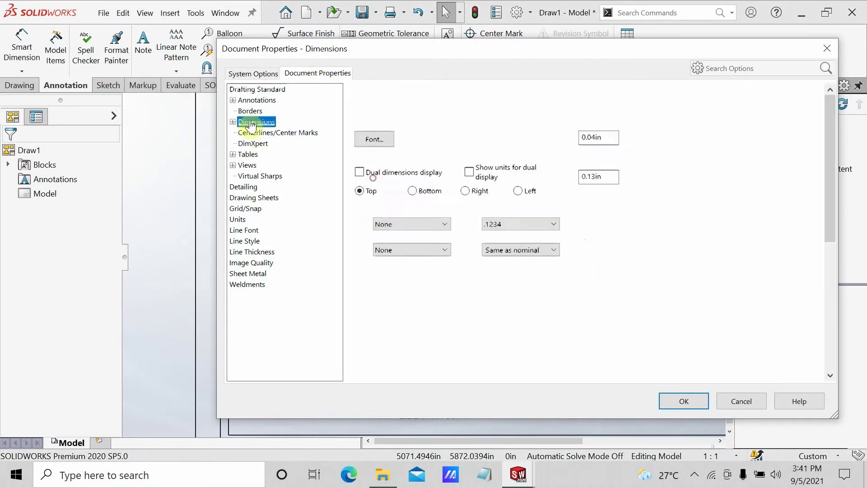
pyautogui.click(393, 140)
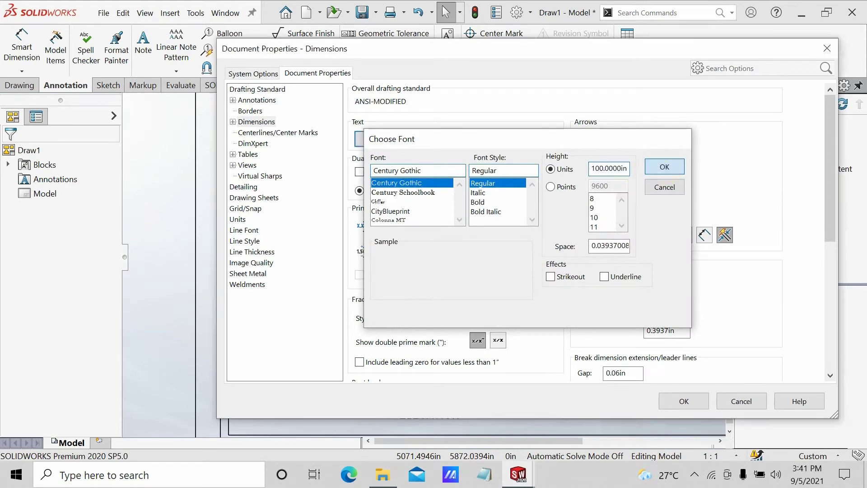
pyautogui.click(664, 168)
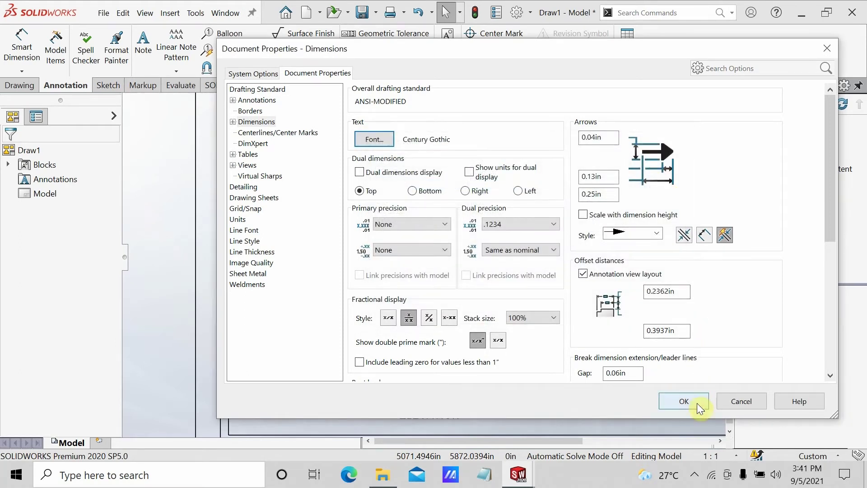
pyautogui.click(684, 401)
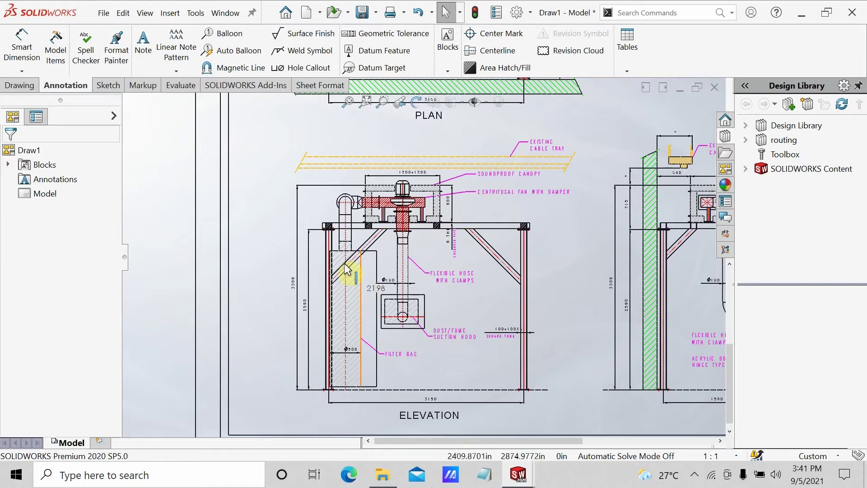
# Examine the filter bag's diameter dimension in the elevation view.
pyautogui.scroll(-2, 350, 271)
pyautogui.scroll(-2, 350, 343)
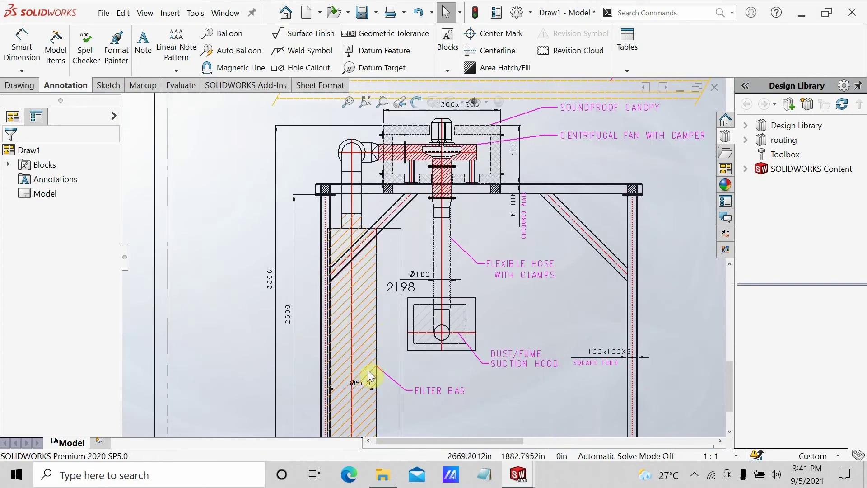
pyautogui.scroll(-2, 362, 400)
pyautogui.scroll(-1, 362, 400)
pyautogui.scroll(-1, 402, 318)
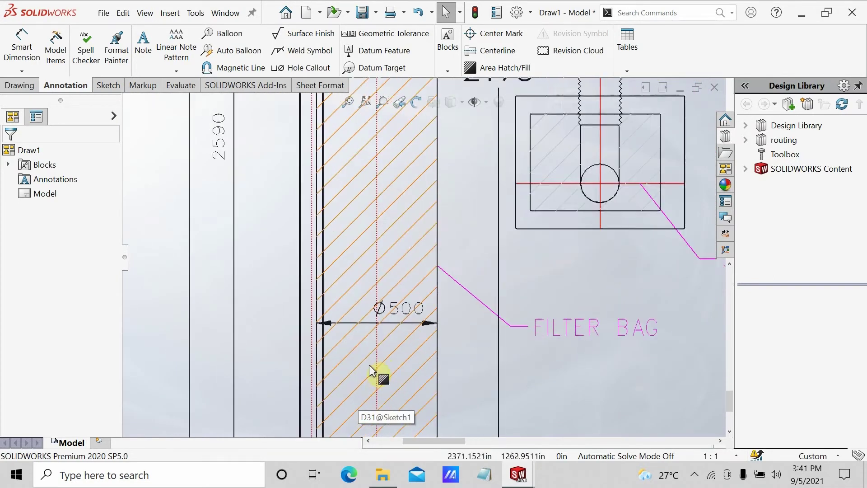
# Switch to the main assembly window and create a new part document.
pyautogui.moveTo(518, 475)
pyautogui.click(445, 420)
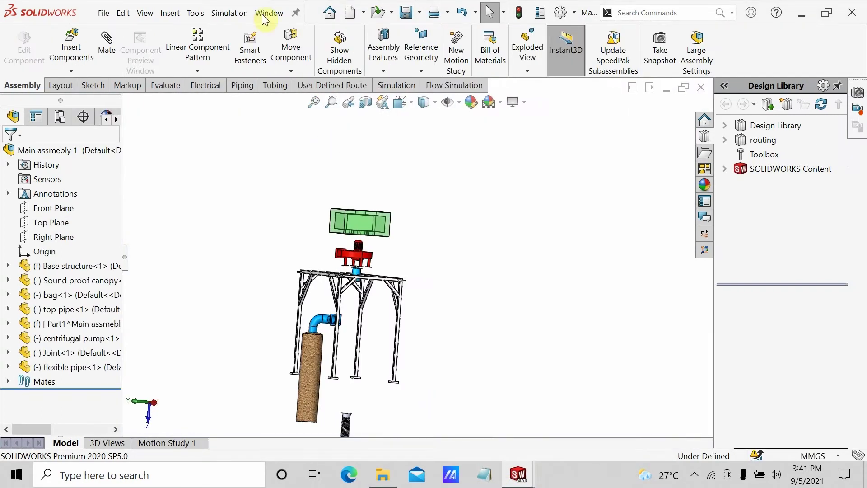
pyautogui.click(107, 15)
pyautogui.click(113, 47)
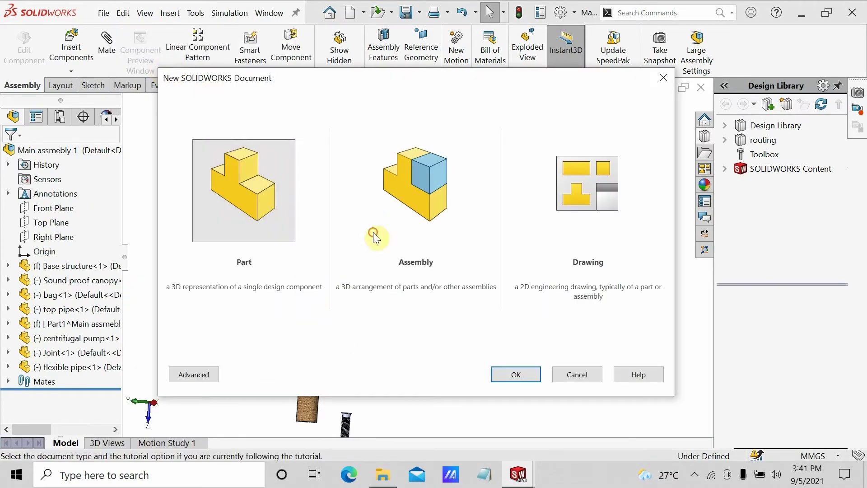
pyautogui.click(516, 375)
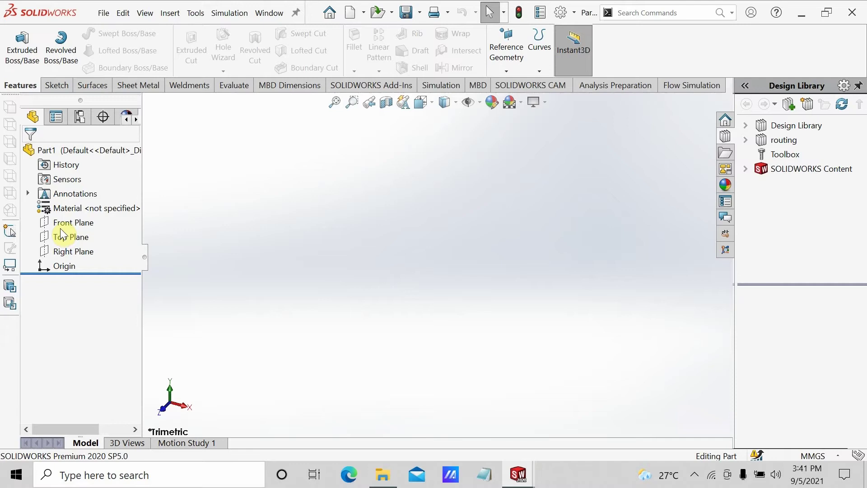
# Start a sketch on the Front Plane and draw a circle of about 63 mm radius centred on the origin.
pyautogui.click(61, 224)
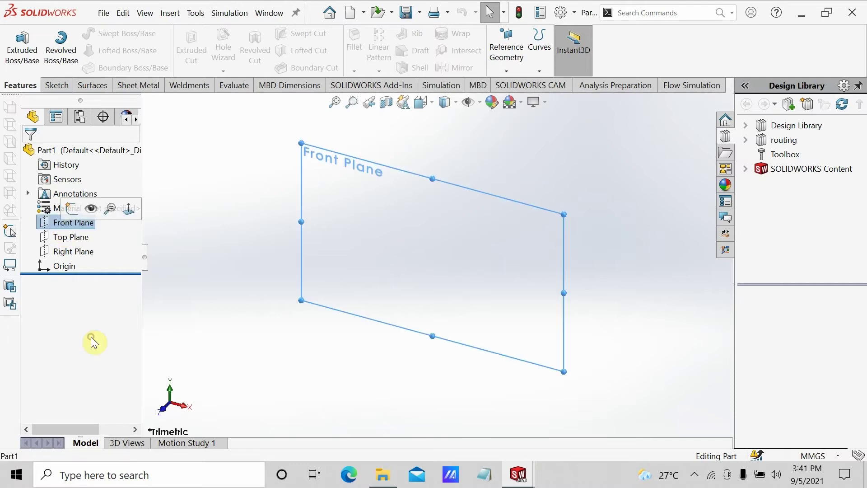
pyautogui.click(68, 209)
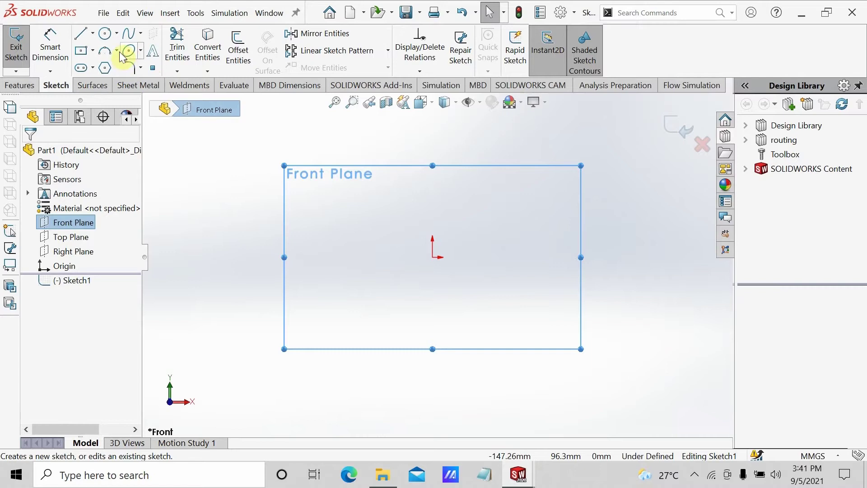
pyautogui.click(104, 33)
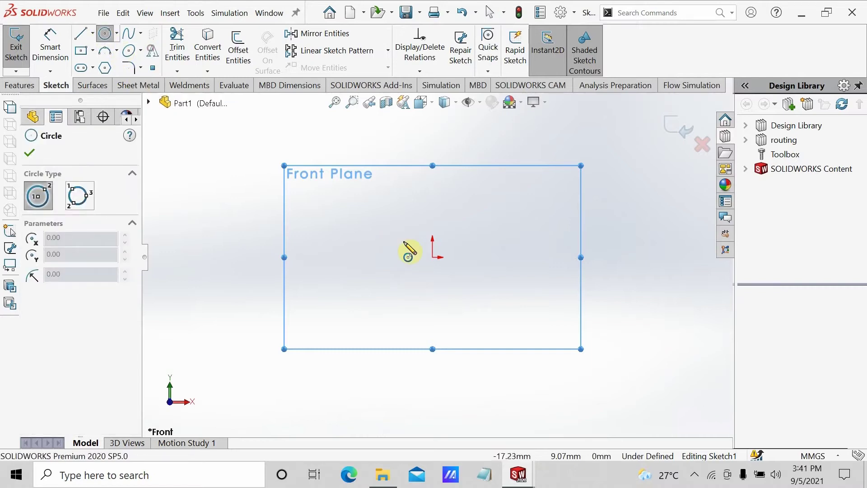
pyautogui.click(432, 257)
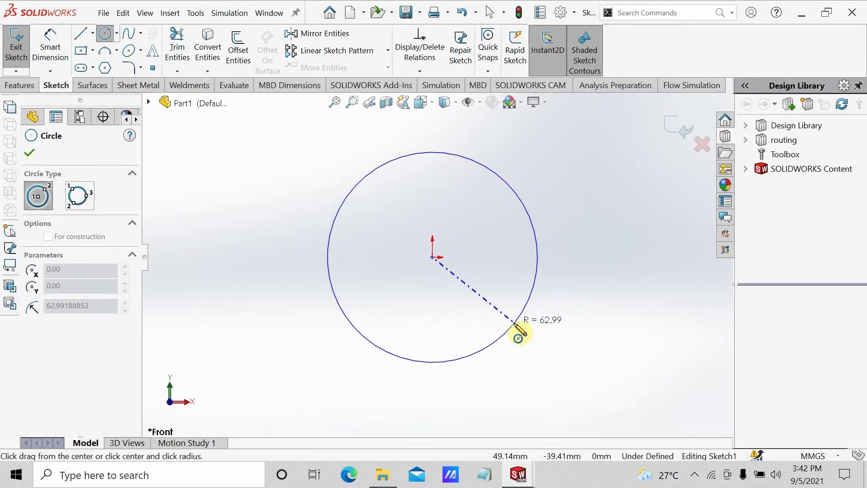
pyautogui.click(518, 333)
pyautogui.click(29, 153)
# Dimension the circle's diameter and set it to 500 mm.
pyautogui.click(51, 45)
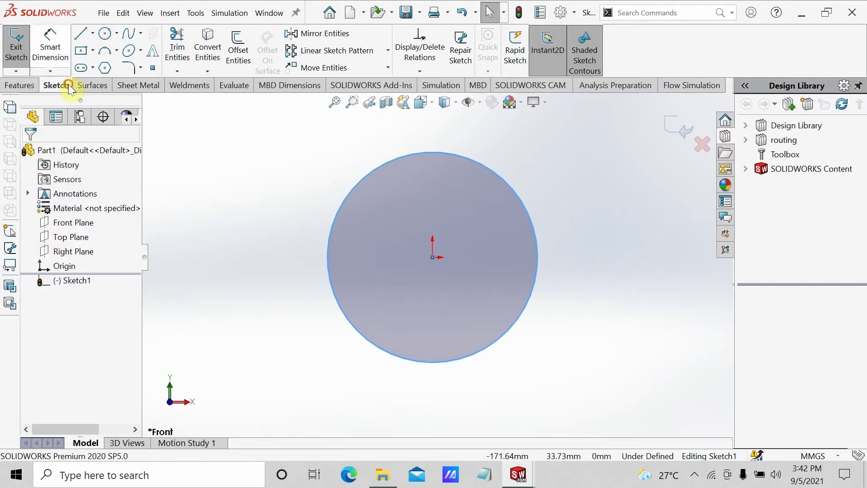
pyautogui.click(355, 188)
pyautogui.click(403, 237)
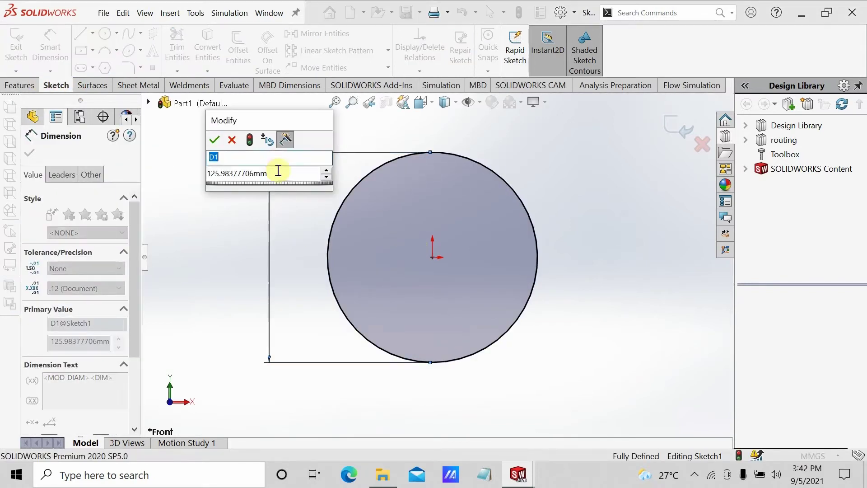
pyautogui.press('BackSpace')
pyautogui.write('500')
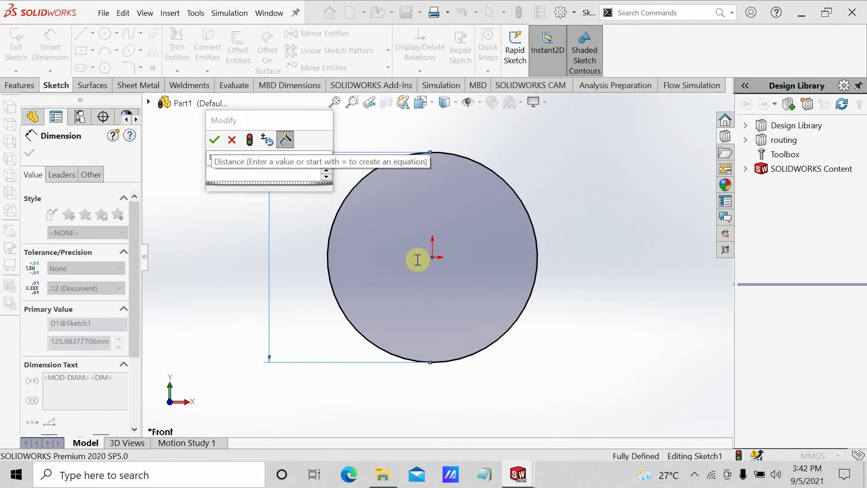
pyautogui.press('Return')
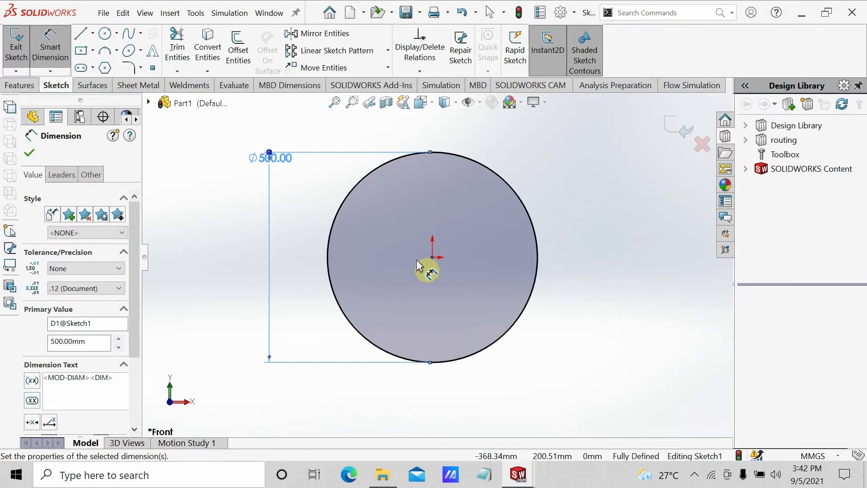
pyautogui.click(32, 152)
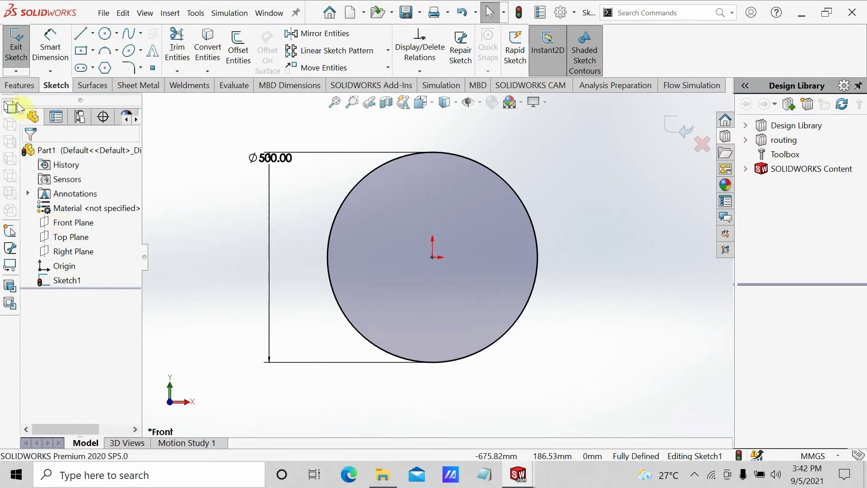
# Extrude the circle as a blind boss with a depth of 10 mm.
pyautogui.click(19, 85)
pyautogui.click(22, 46)
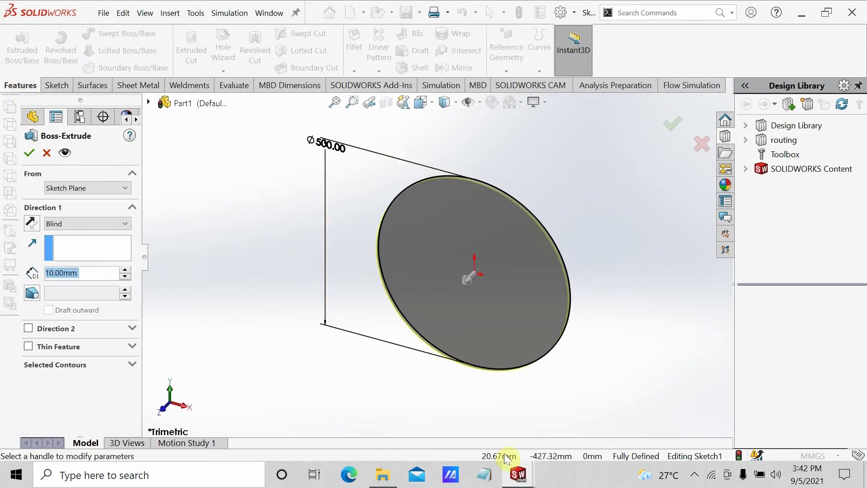
pyautogui.click(519, 474)
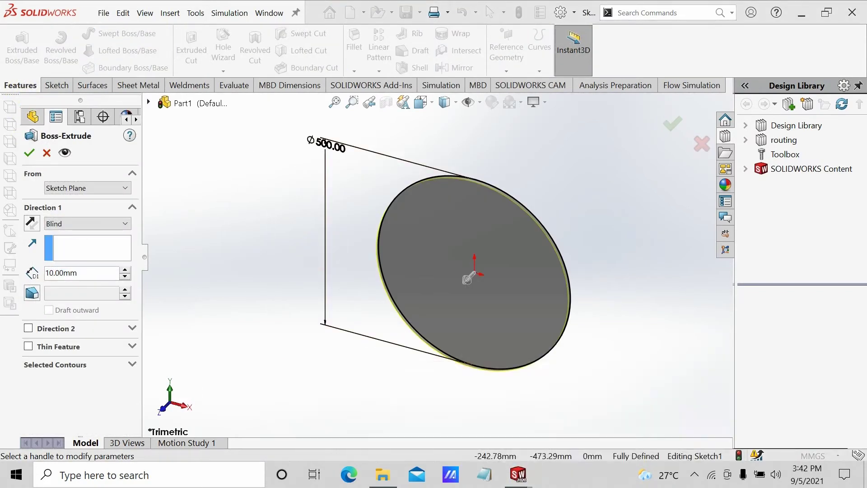
pyautogui.moveTo(518, 474)
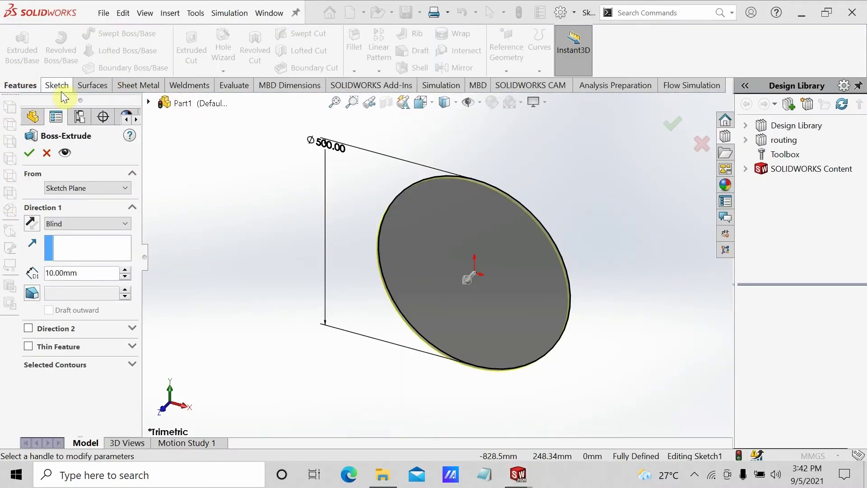
pyautogui.moveTo(509, 248); pyautogui.dragTo(489, 371, button='middle')
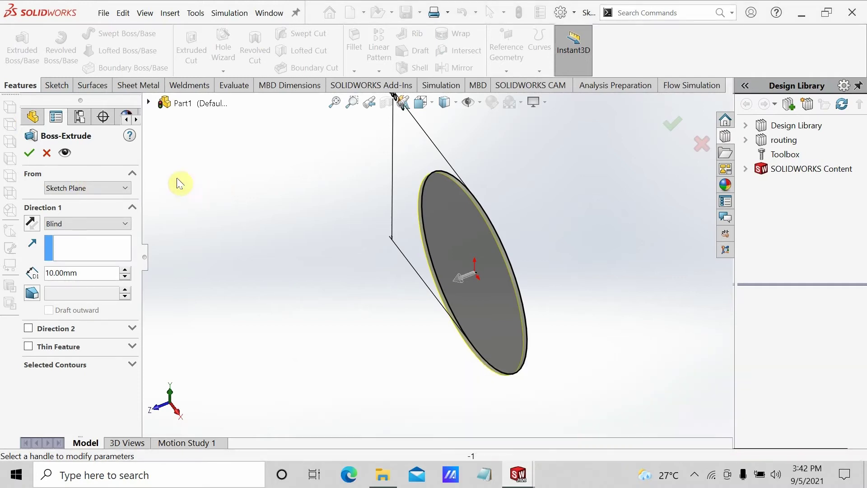
pyautogui.click(32, 160)
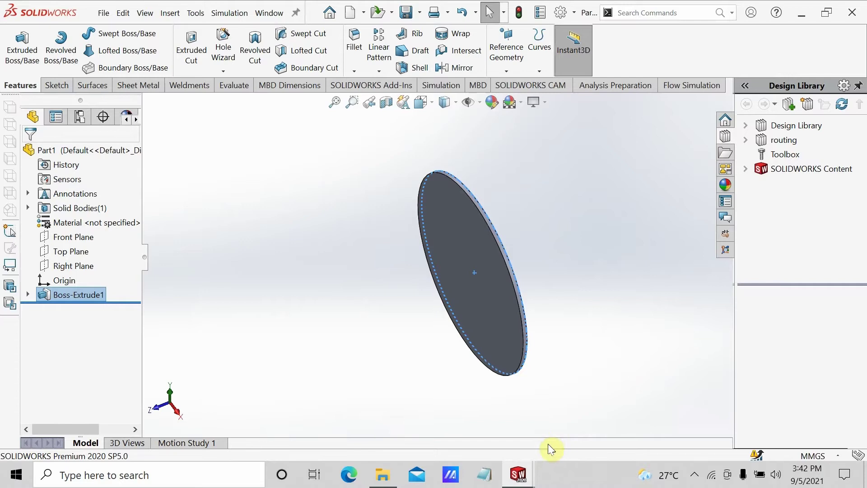
# Switch to the layout drawing and examine the filter bag's height dimension in the elevation view.
pyautogui.click(537, 455)
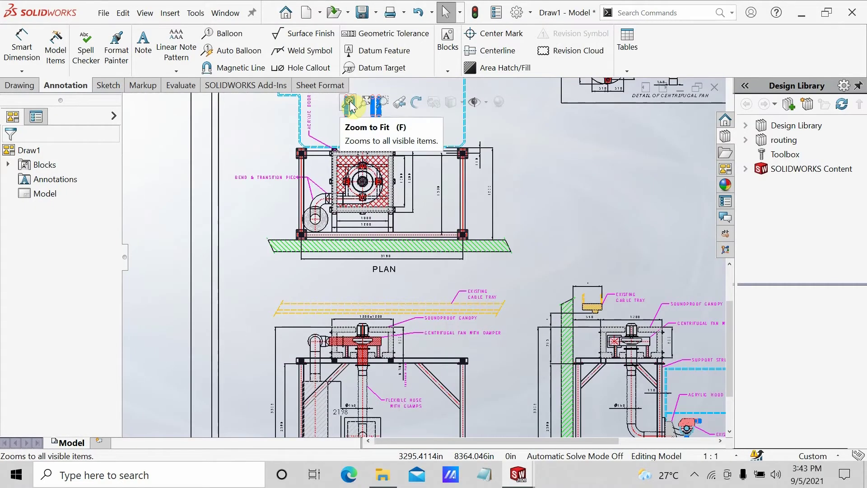
pyautogui.press('f')
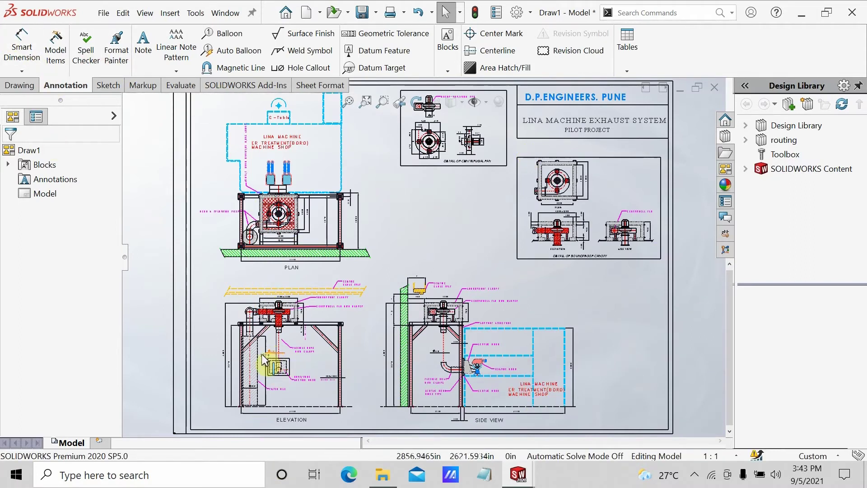
pyautogui.scroll(-2, 265, 360)
pyautogui.scroll(3, 267, 361)
pyautogui.scroll(-3, 302, 343)
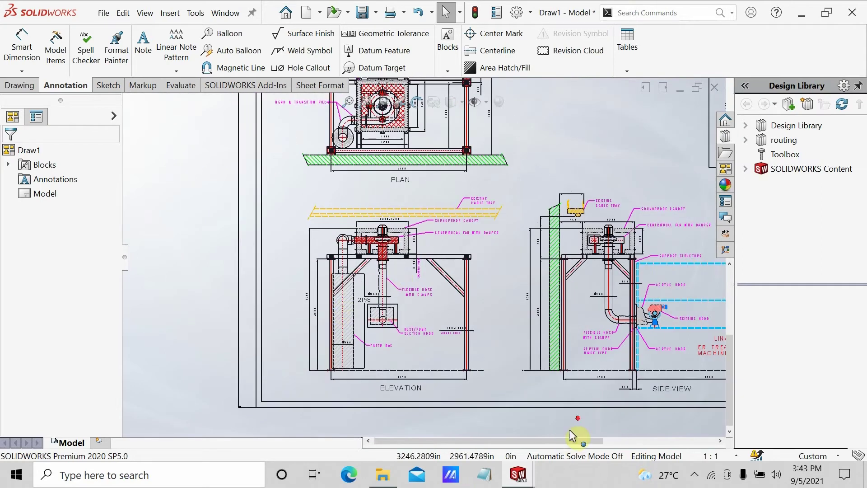
pyautogui.scroll(-5, 379, 300)
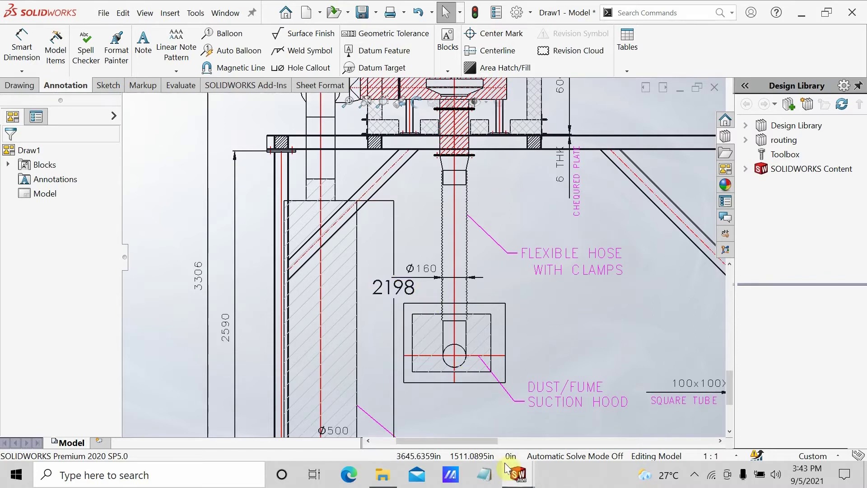
# Switch back to the filter bag part and set the boss extrusion's blind depth to 2198 mm.
pyautogui.click(628, 437)
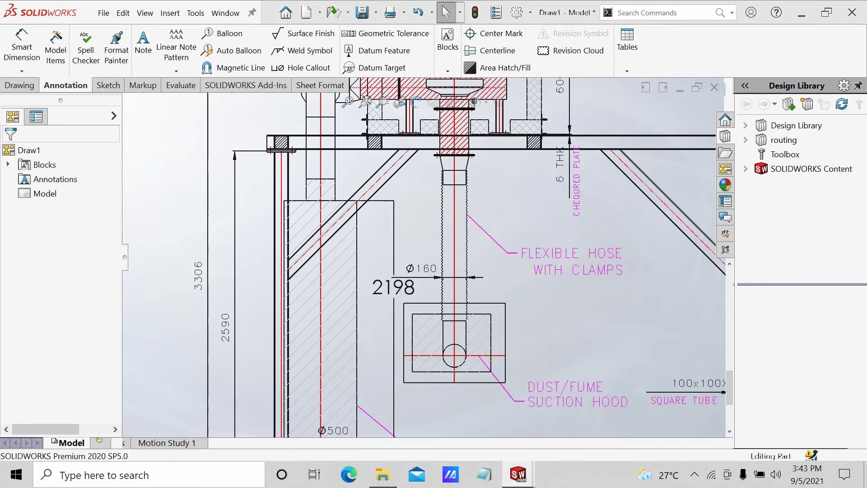
pyautogui.click(72, 294)
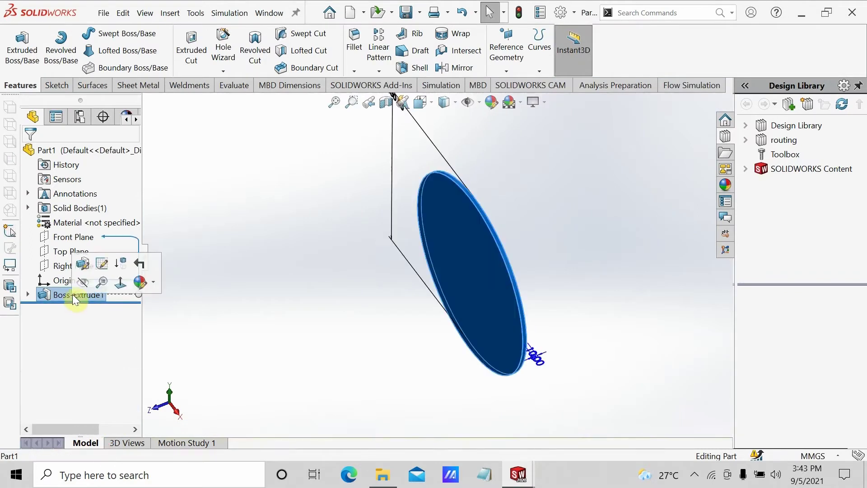
pyautogui.click(49, 294)
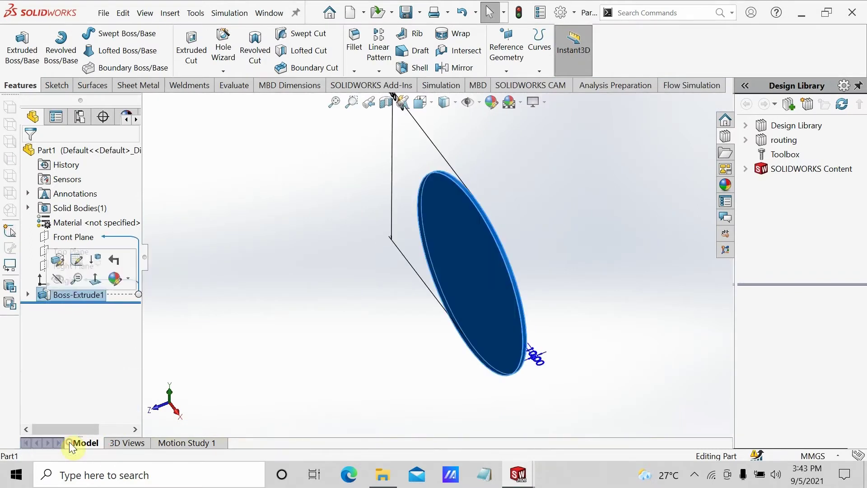
pyautogui.click(57, 259)
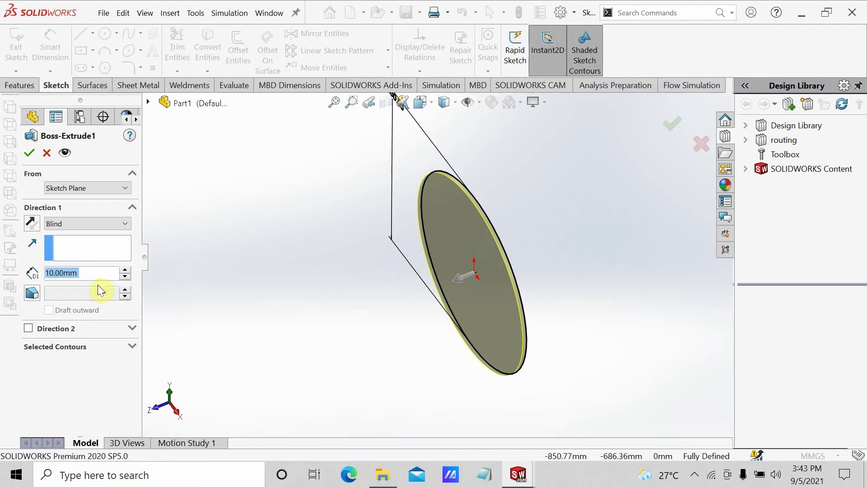
pyautogui.write('21')
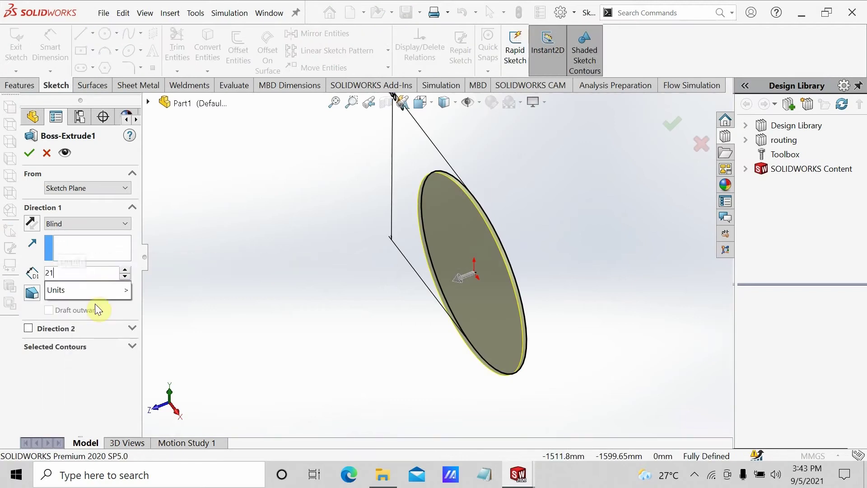
pyautogui.write('98')
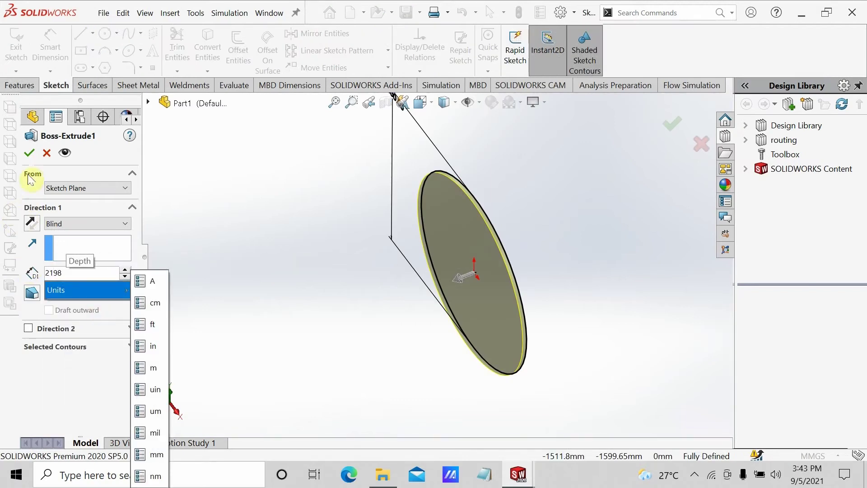
pyautogui.press('Return')
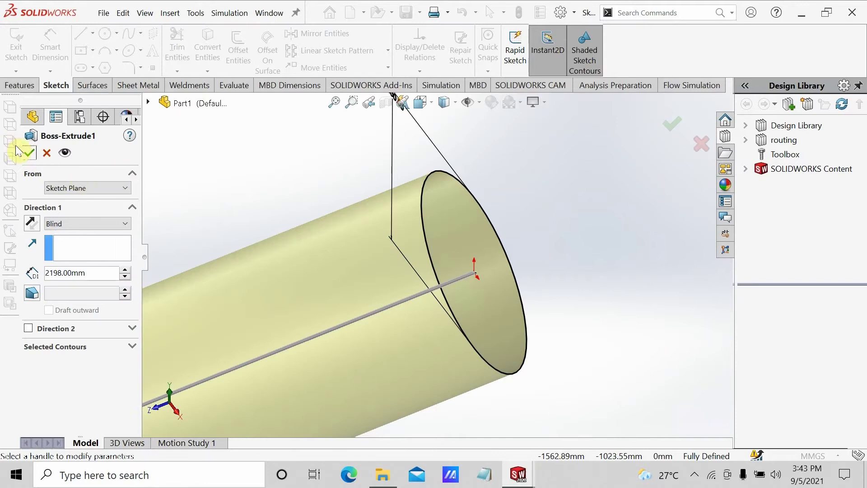
pyautogui.click(30, 153)
# Shell the cylinder with a 5 mm wall thickness, removing the flat end face opposite the Front Plane.
pyautogui.scroll(10, 676, 424)
pyautogui.moveTo(415, 354); pyautogui.dragTo(474, 339, button='middle')
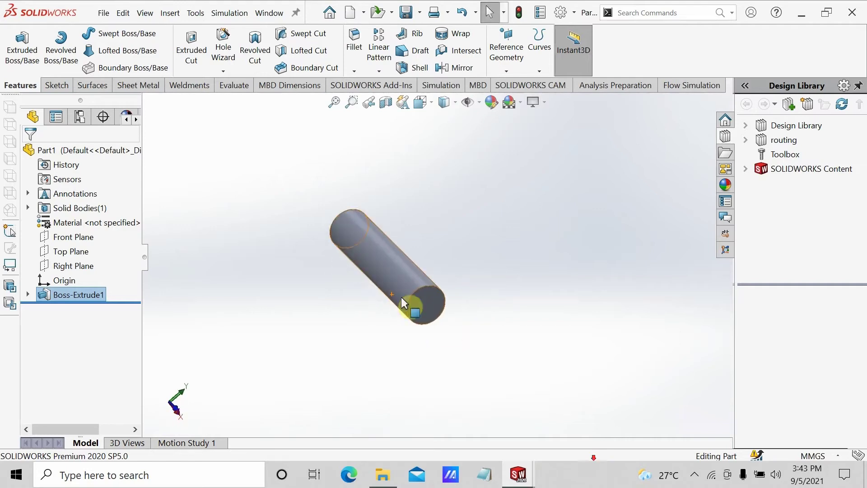
pyautogui.moveTo(432, 289); pyautogui.dragTo(450, 295, button='middle')
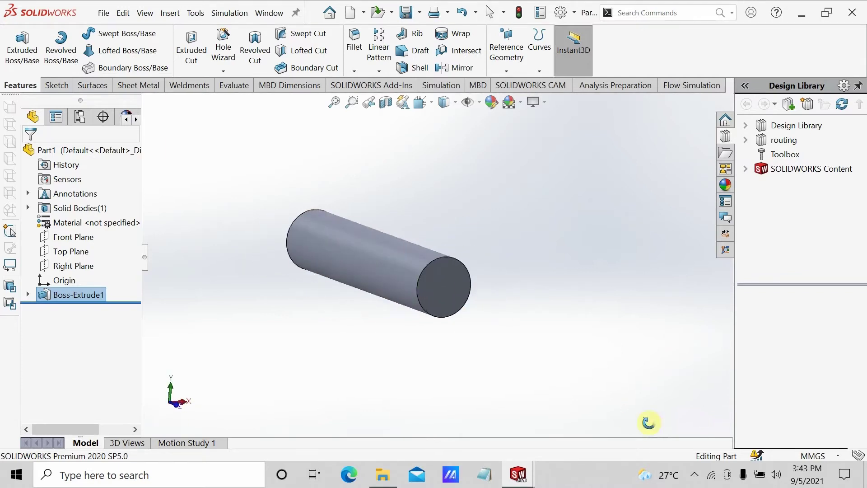
pyautogui.click(451, 295)
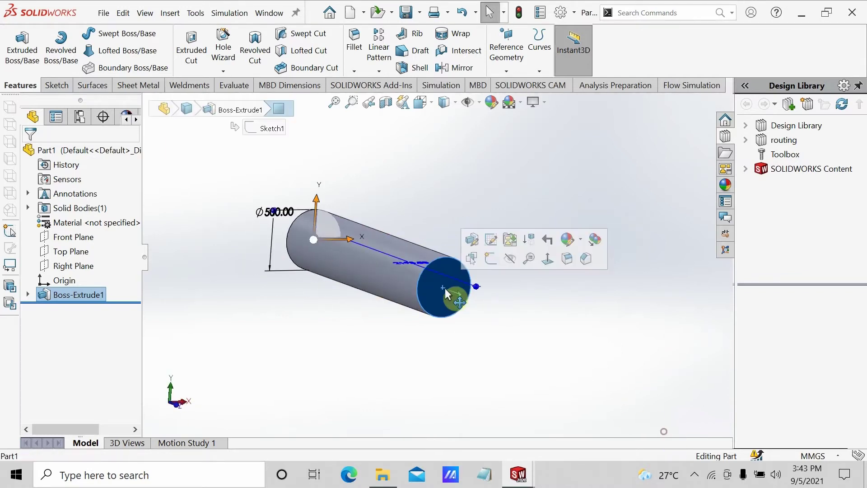
pyautogui.click(409, 79)
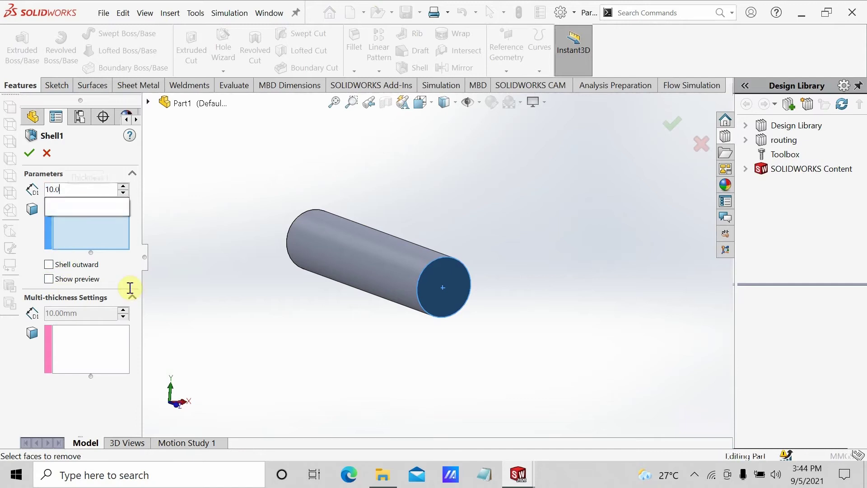
pyautogui.press('BackSpace')
pyautogui.press('BackSpace')
pyautogui.press('BackSpace')
pyautogui.press('BackSpace')
pyautogui.press('BackSpace')
pyautogui.press('BackSpace')
pyautogui.write('5')
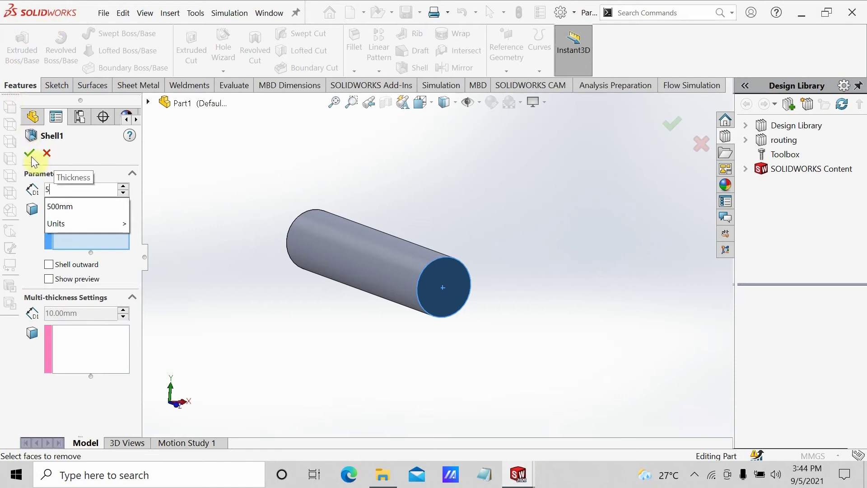
pyautogui.click(47, 234)
pyautogui.press('Return')
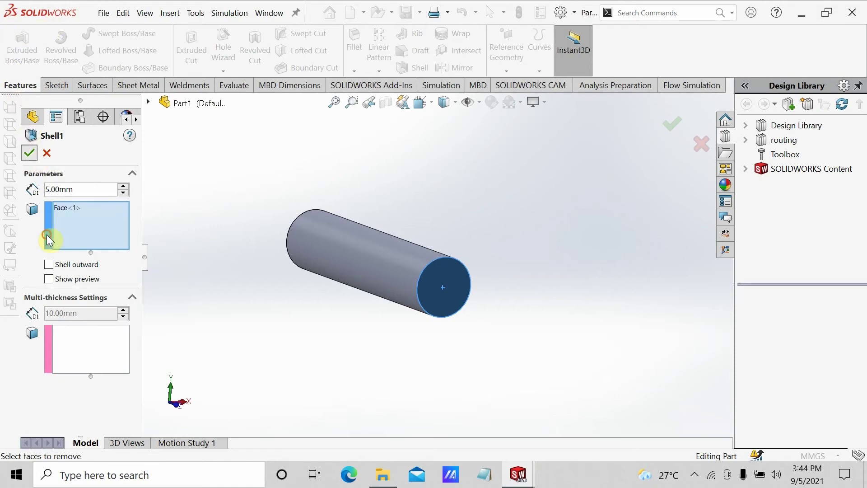
# Start a sketch on the ring-shaped rim face at the shelled cylinder's open end and look straight at it.
pyautogui.moveTo(447, 316); pyautogui.dragTo(397, 332, button='middle')
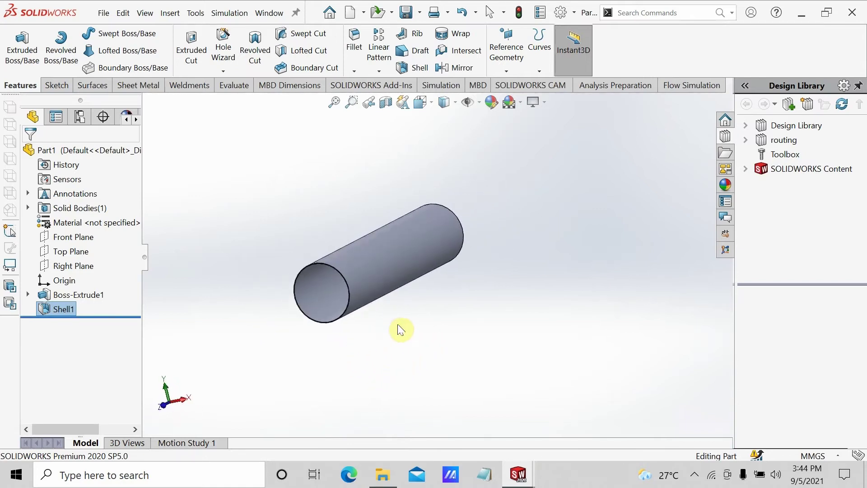
pyautogui.scroll(-3, 348, 276)
pyautogui.moveTo(348, 276); pyautogui.dragTo(479, 236, button='middle')
pyautogui.moveTo(786, 347); pyautogui.dragTo(518, 240, button='middle')
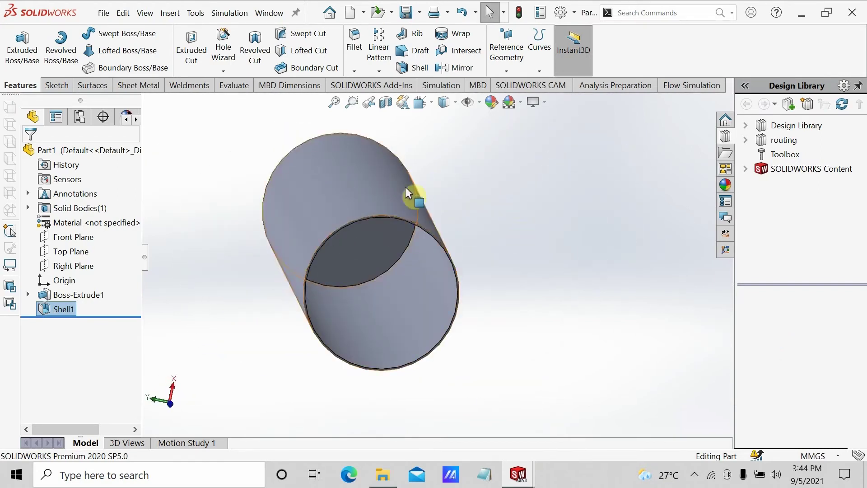
pyautogui.scroll(-5, 446, 262)
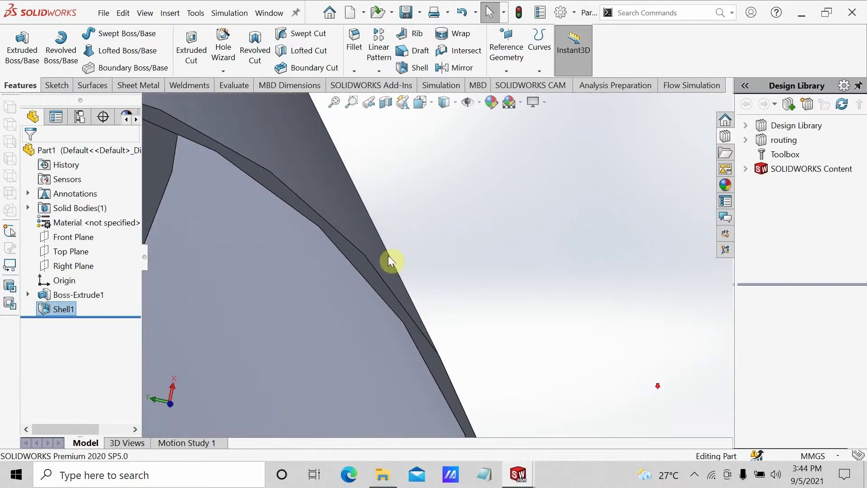
pyautogui.click(346, 245)
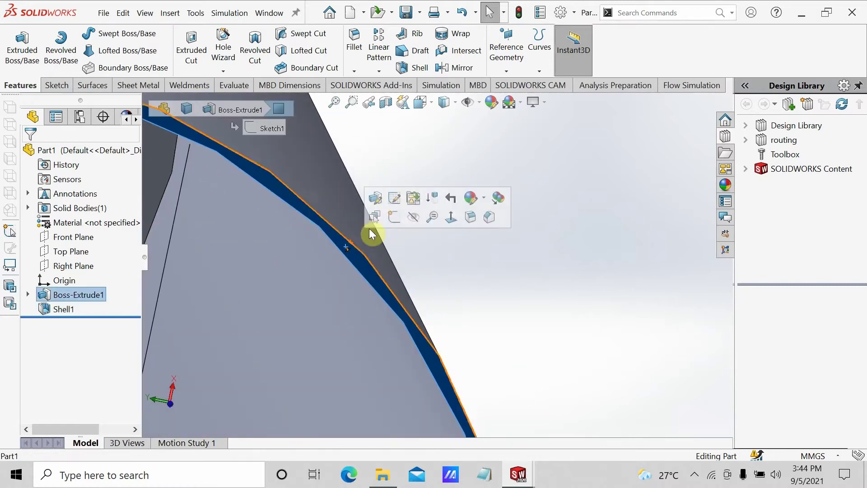
pyautogui.click(391, 220)
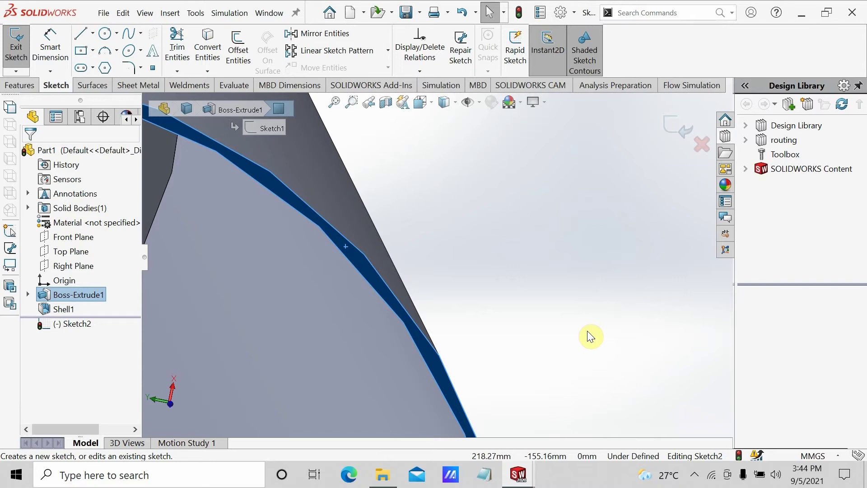
pyautogui.press('space')
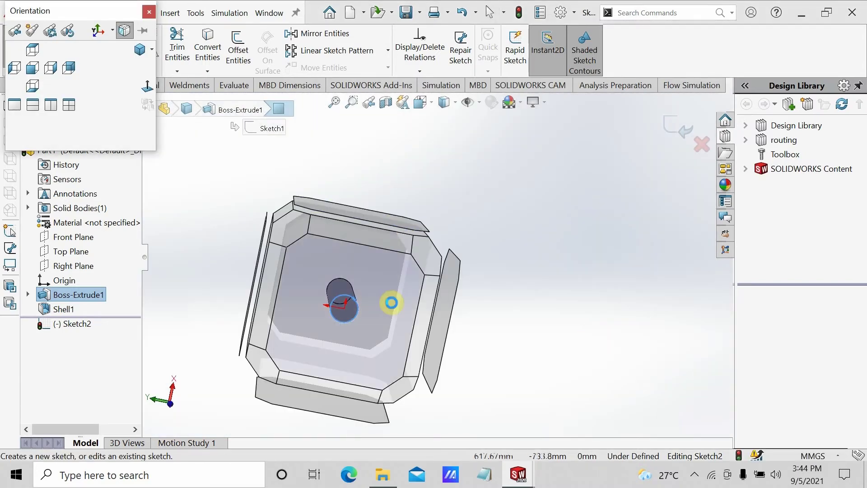
pyautogui.click(389, 302)
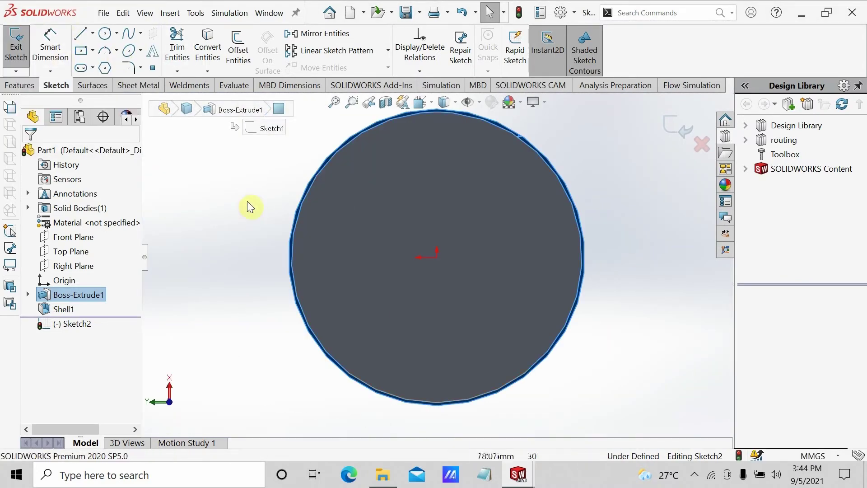
pyautogui.click(261, 186)
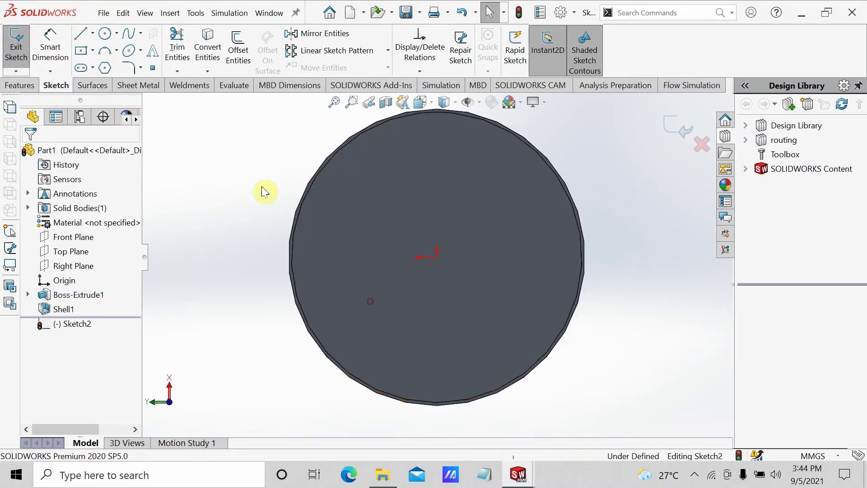
# Convert the rim's outer circular edge into a sketch entity.
pyautogui.click(225, 54)
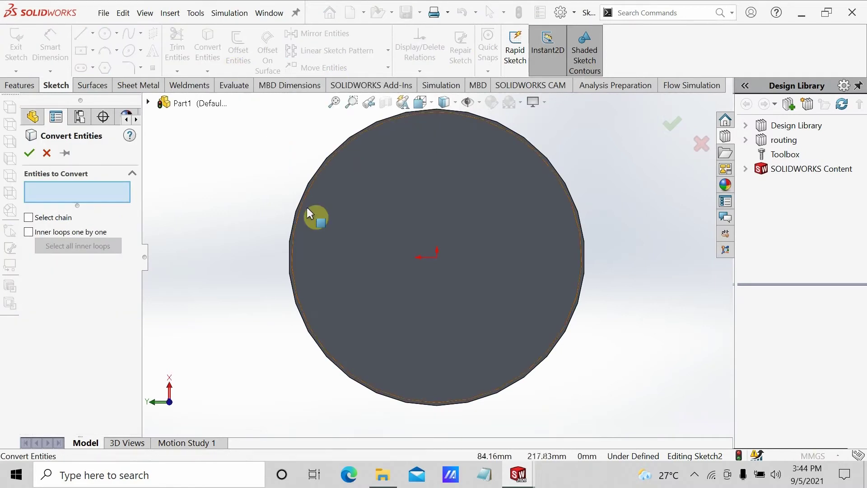
pyautogui.scroll(-3, 310, 212)
pyautogui.scroll(-2, 319, 248)
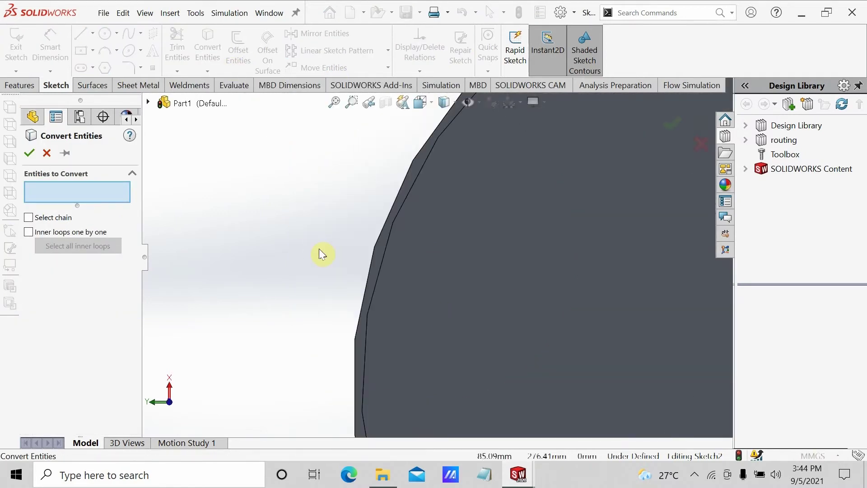
pyautogui.click(365, 278)
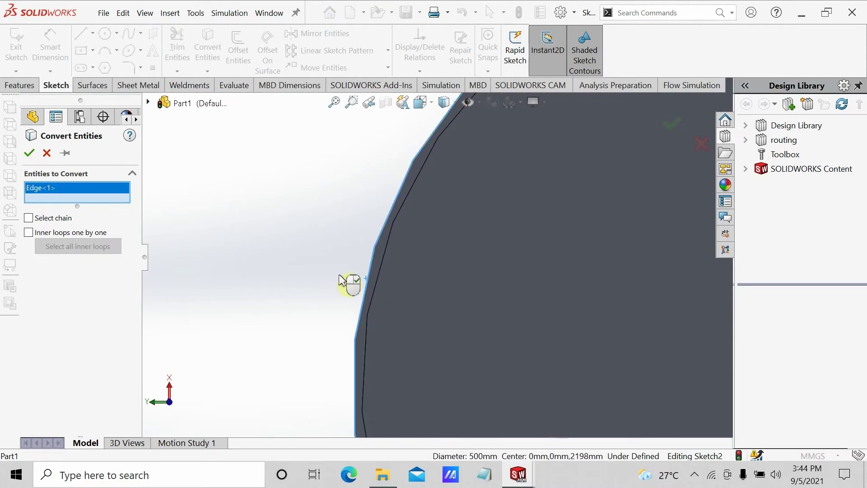
pyautogui.click(29, 153)
pyautogui.scroll(5, 470, 319)
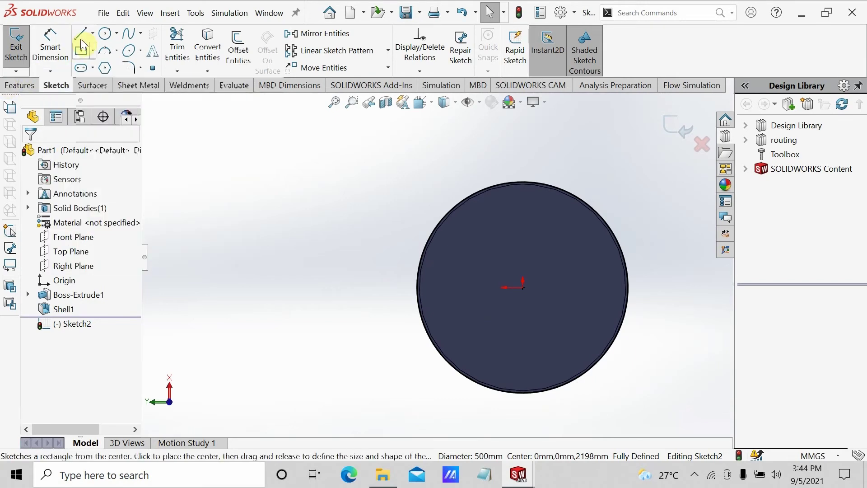
# Sketch a circle of about 86 mm radius centred on the origin, inside the converted outer circle.
pyautogui.click(105, 33)
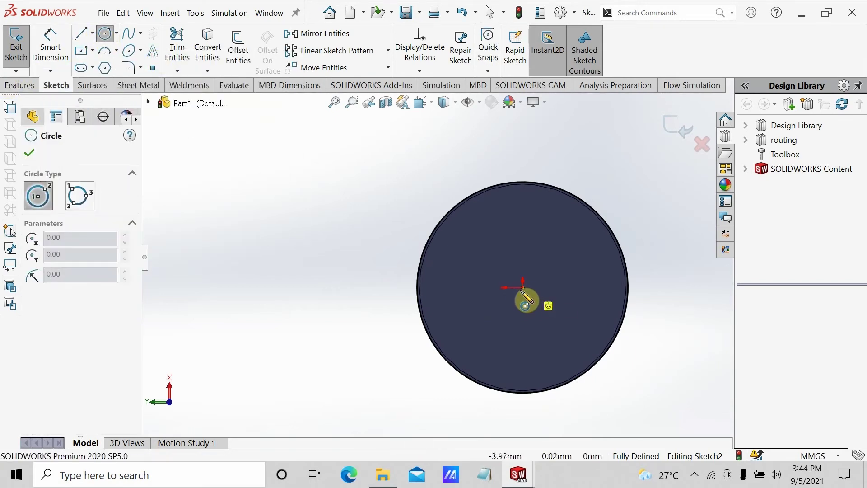
pyautogui.click(523, 288)
pyautogui.press('Return')
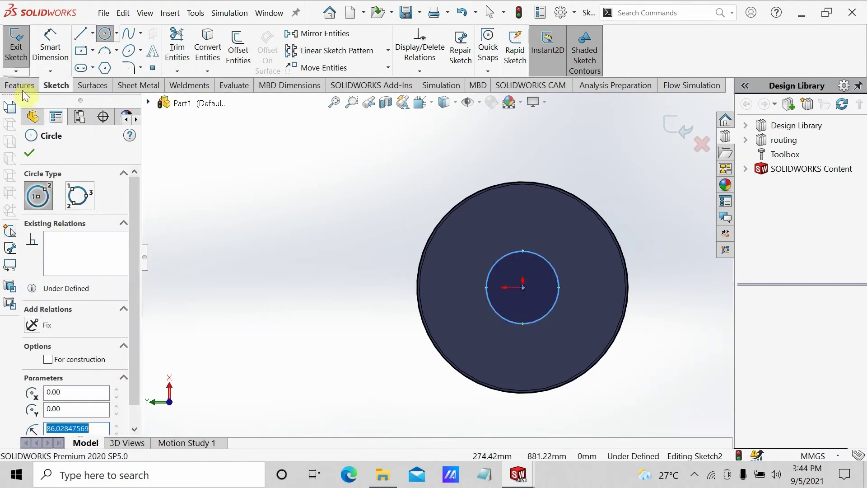
pyautogui.click(35, 153)
# Switch to the layout drawing and dimension the width between the two vertical sides of the pipe above the filter bag.
pyautogui.moveTo(518, 474)
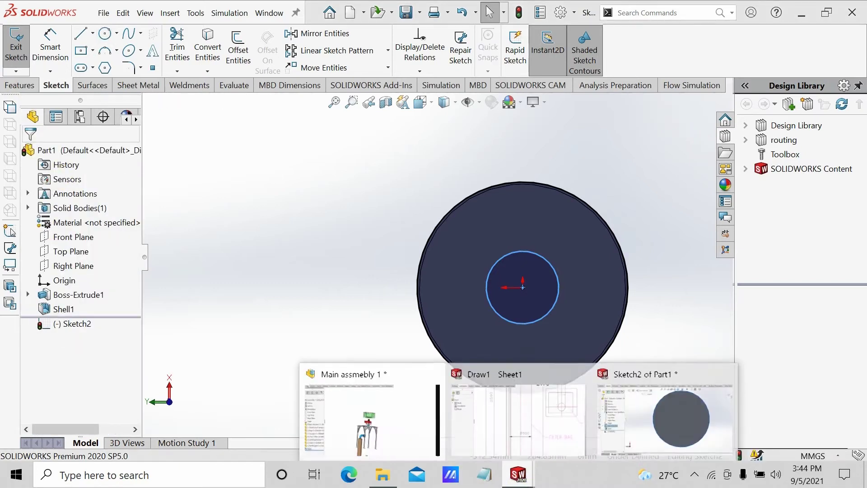
pyautogui.click(543, 419)
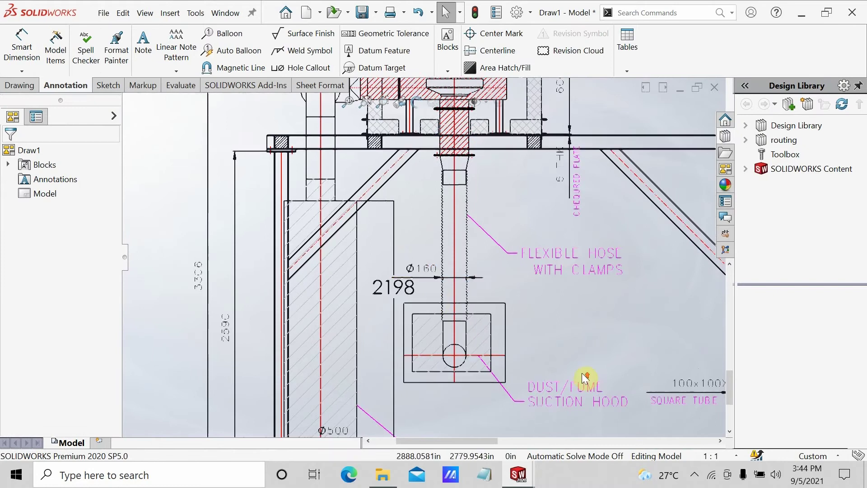
pyautogui.click(21, 47)
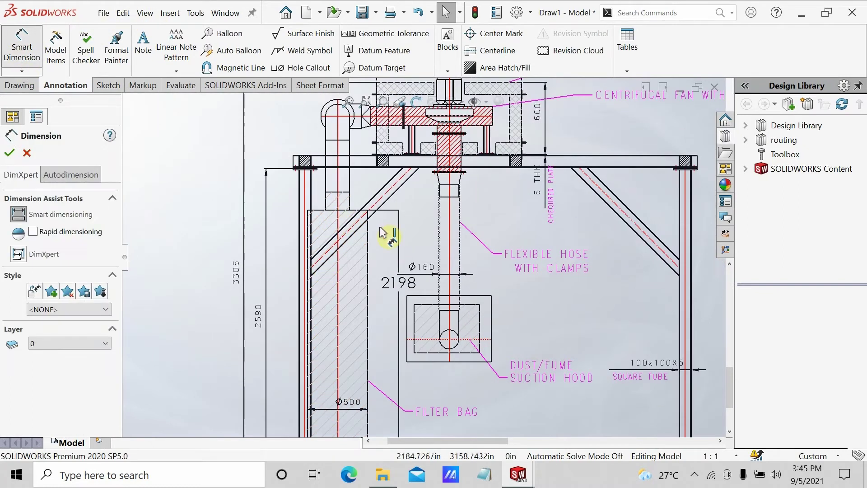
pyautogui.scroll(-4, 345, 177)
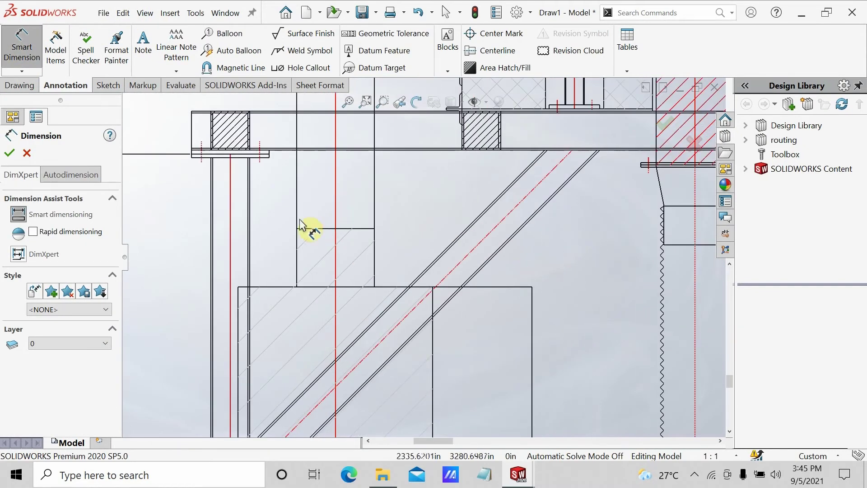
pyautogui.click(298, 216)
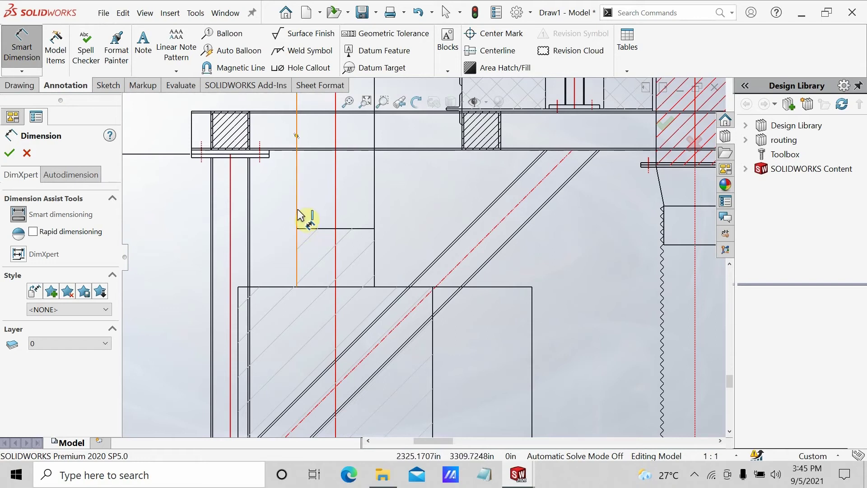
pyautogui.click(374, 214)
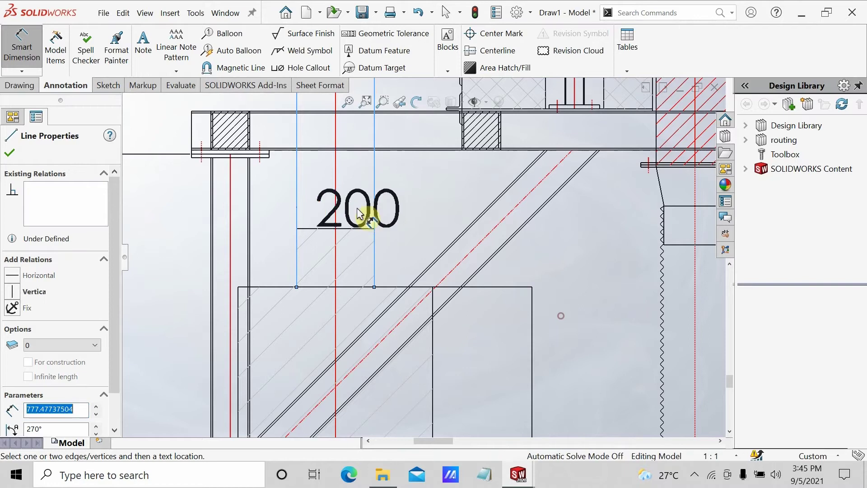
pyautogui.click(337, 187)
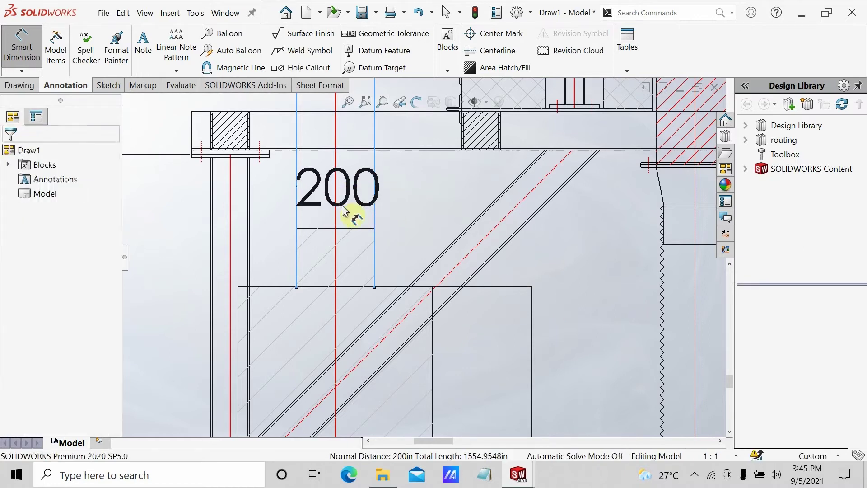
pyautogui.moveTo(518, 474)
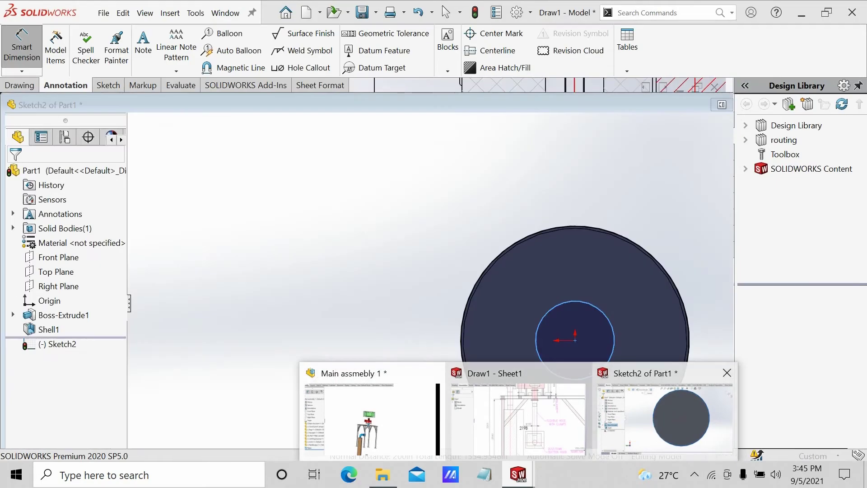
# Finish the pipe width dimension in the layout drawing and switch back to the part's sketch.
pyautogui.click(644, 433)
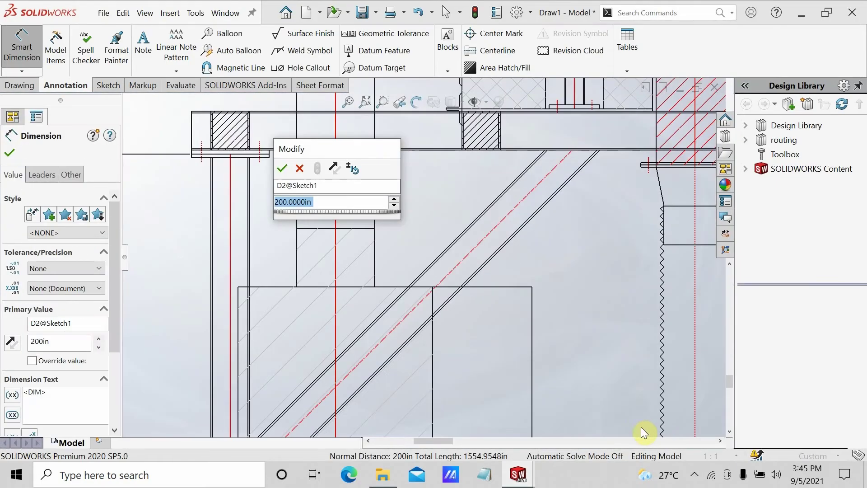
pyautogui.click(299, 169)
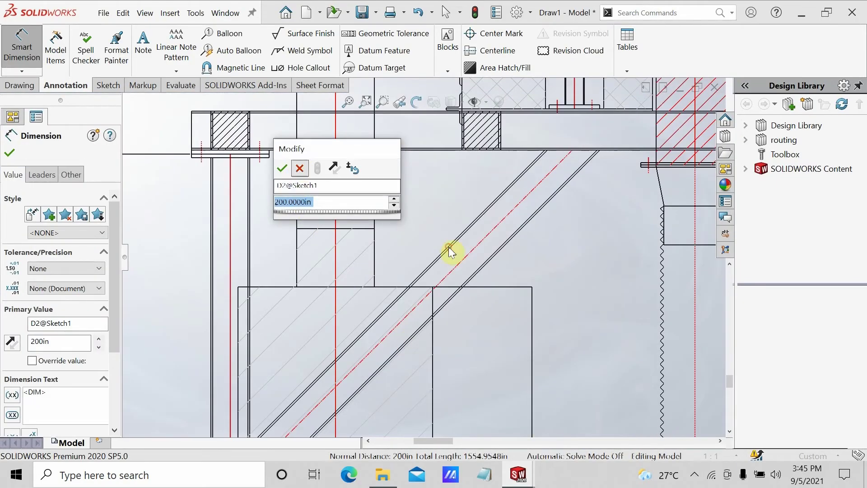
pyautogui.moveTo(524, 479)
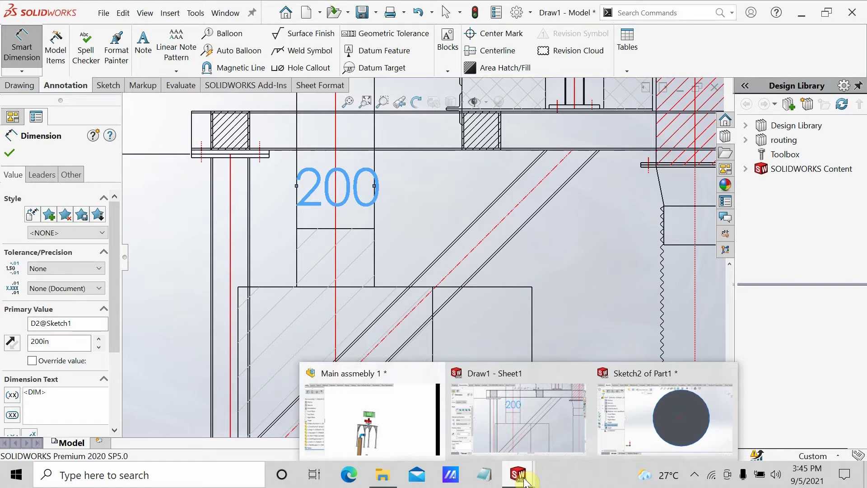
pyautogui.click(595, 452)
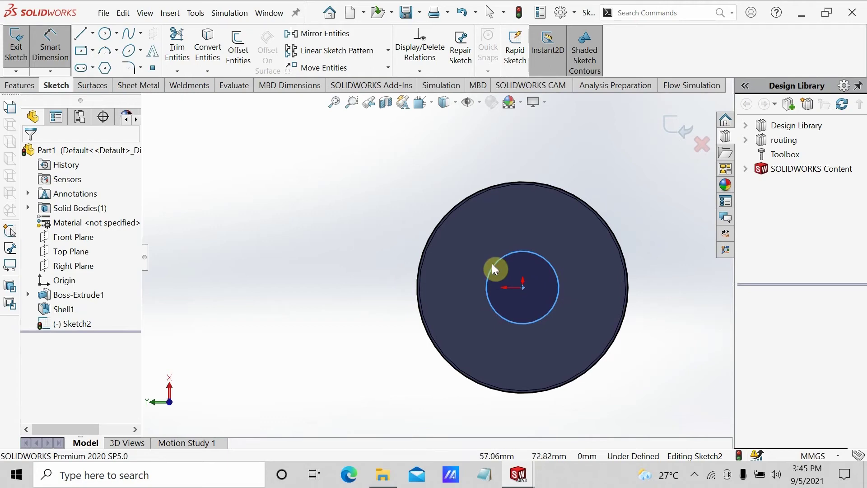
# Dimension the inner circle around the origin and set its diameter to 200 mm.
pyautogui.click(62, 62)
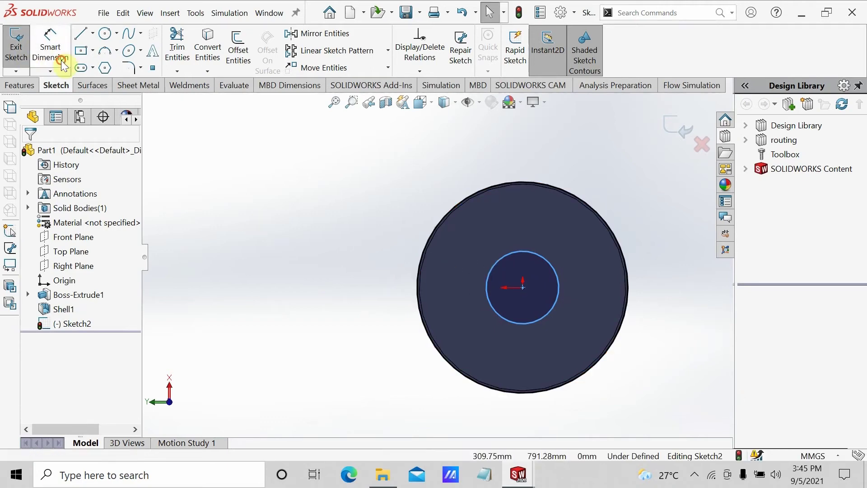
pyautogui.click(62, 62)
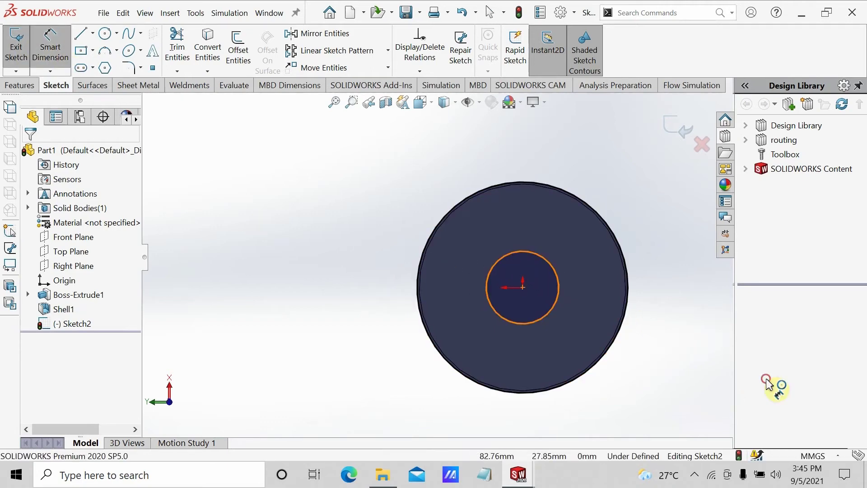
pyautogui.click(559, 298)
pyautogui.click(388, 227)
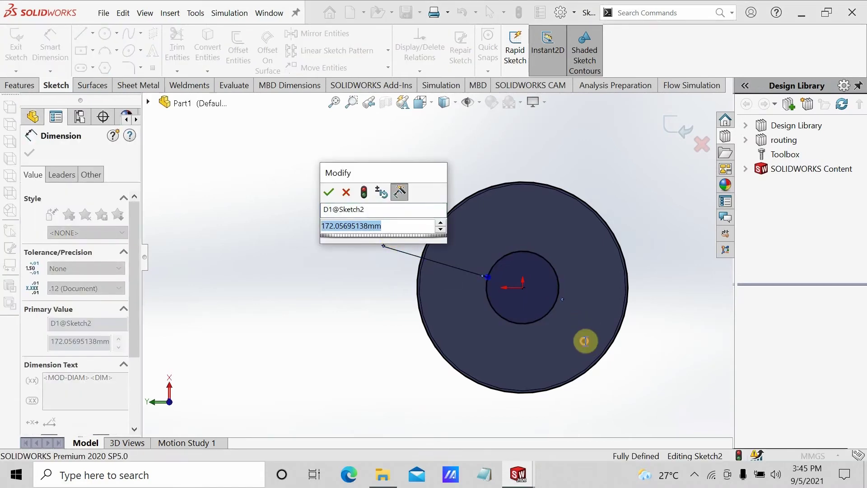
pyautogui.press('BackSpace')
pyautogui.write('200')
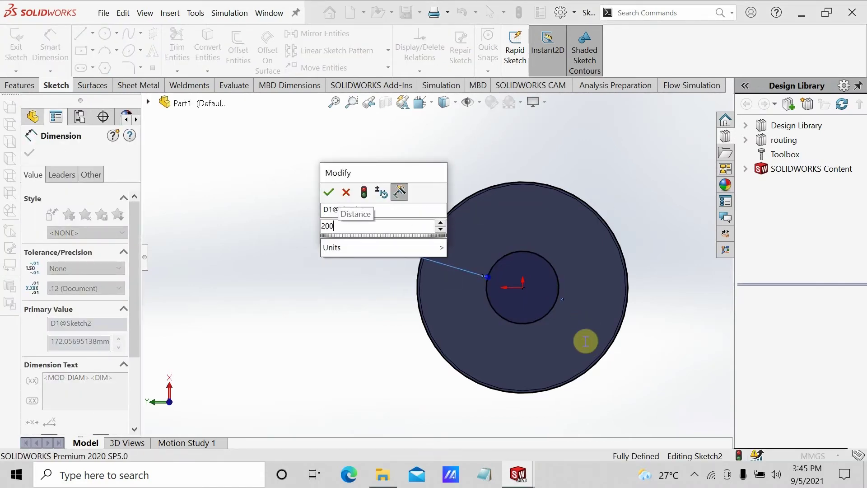
pyautogui.press('Return')
pyautogui.click(30, 152)
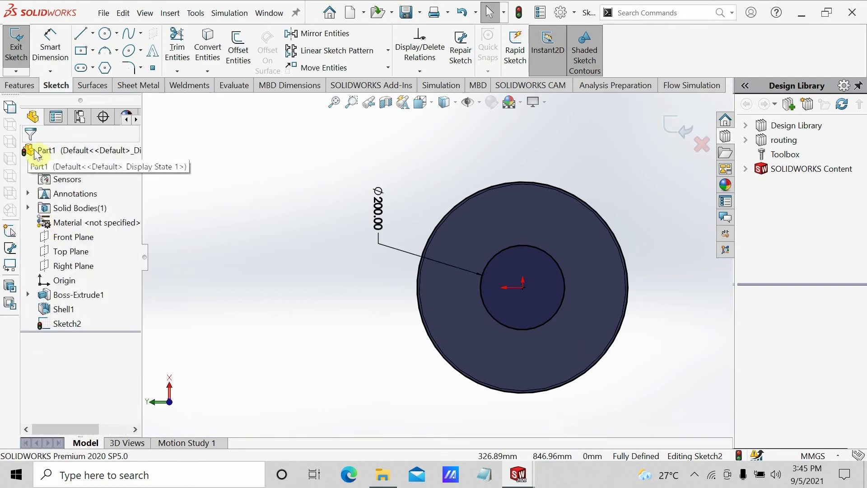
# Extrude the ring between the two circles 10 mm blind with the direction reversed into the cylinder, merged with the body.
pyautogui.moveTo(395, 210); pyautogui.dragTo(401, 187, button='middle')
pyautogui.click(21, 85)
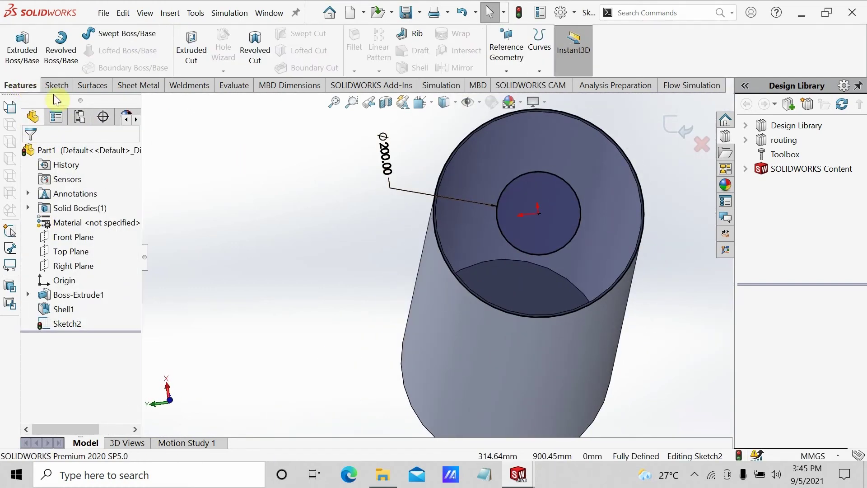
pyautogui.moveTo(380, 241); pyautogui.dragTo(478, 217, button='middle')
pyautogui.click(22, 47)
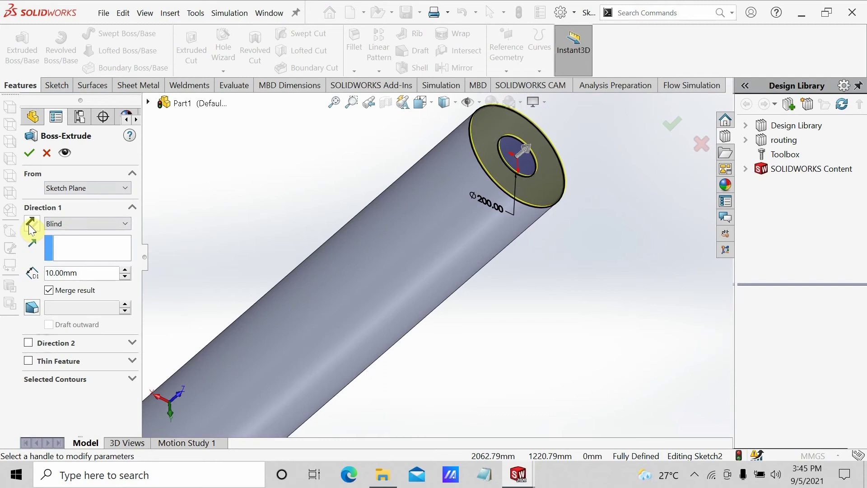
pyautogui.click(30, 222)
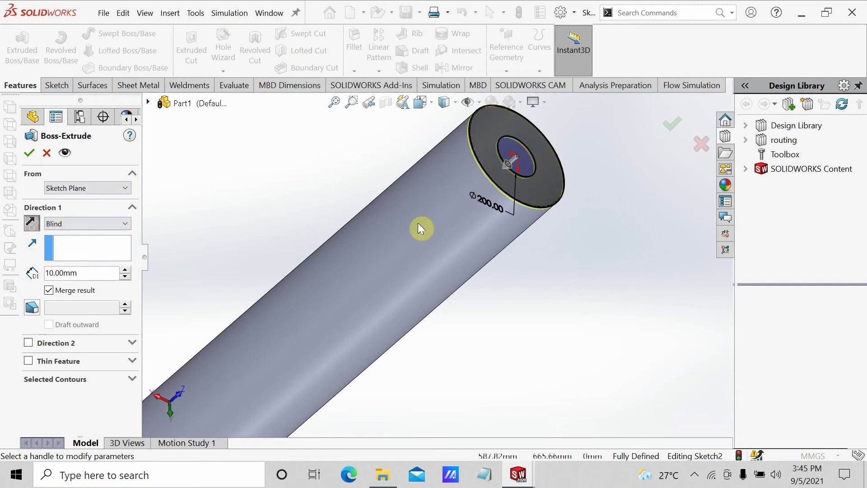
pyautogui.click(30, 153)
pyautogui.moveTo(656, 254); pyautogui.dragTo(425, 332, button='middle')
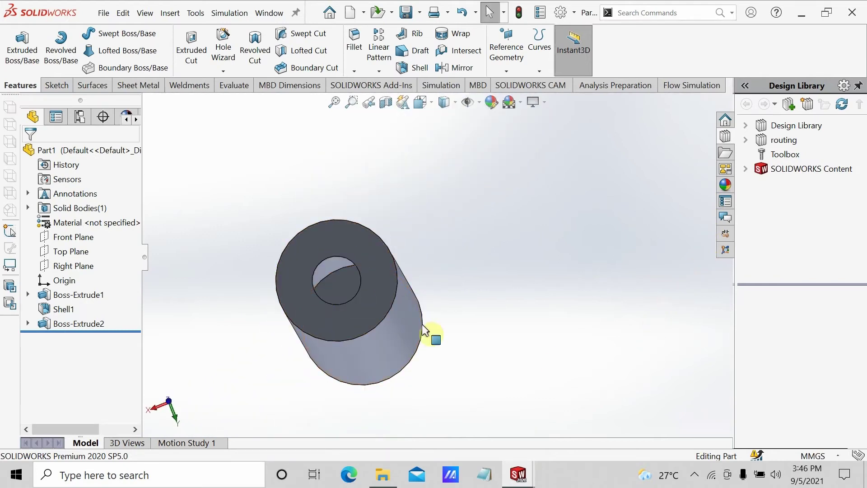
pyautogui.moveTo(473, 361); pyautogui.dragTo(507, 339, button='middle')
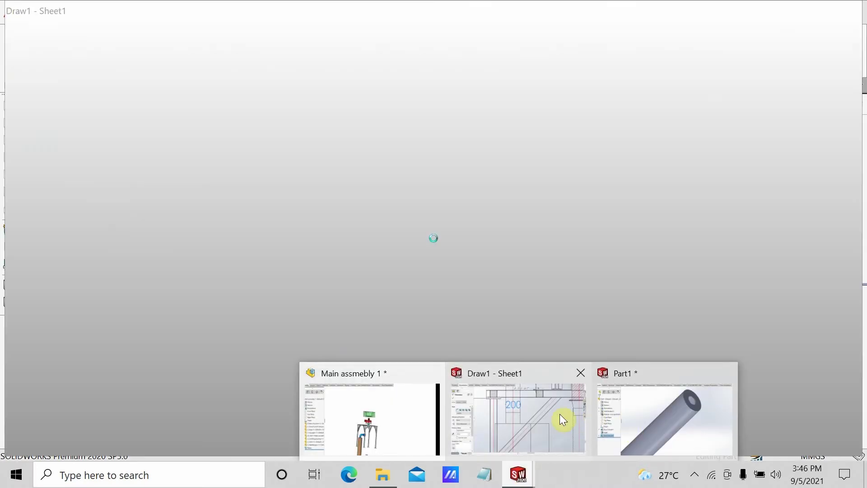
# Switch to the layout drawing and dimension the vertical distance between the pipe's lower horizontal line and the filter bag's top edge.
pyautogui.click(560, 413)
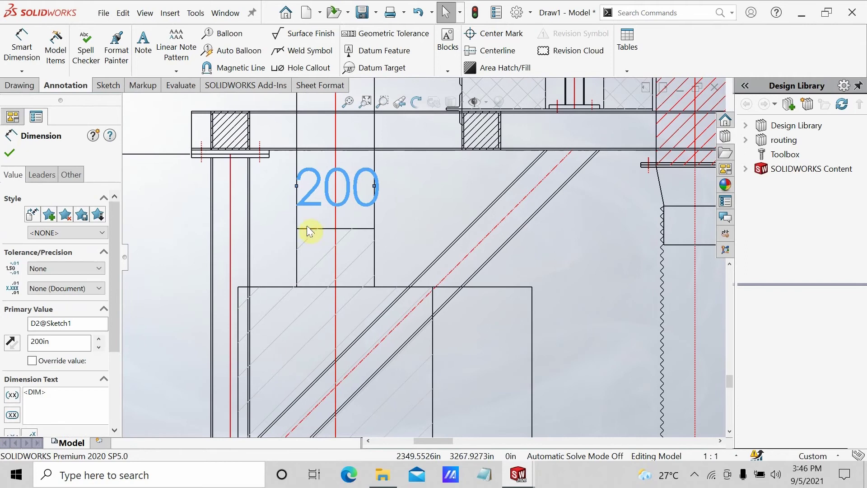
pyautogui.click(22, 49)
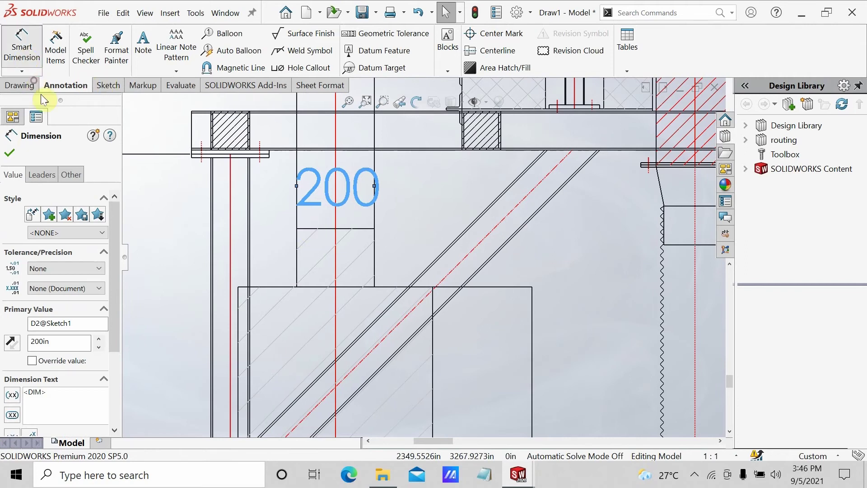
pyautogui.click(367, 230)
pyautogui.click(354, 287)
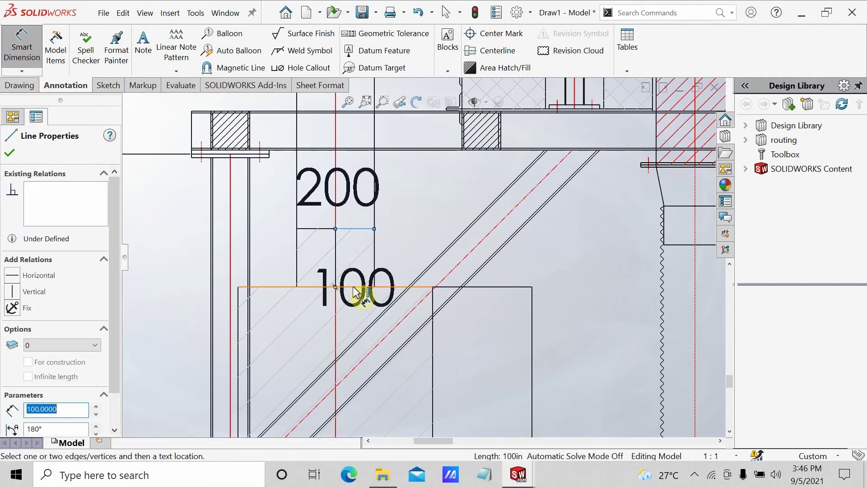
pyautogui.click(443, 247)
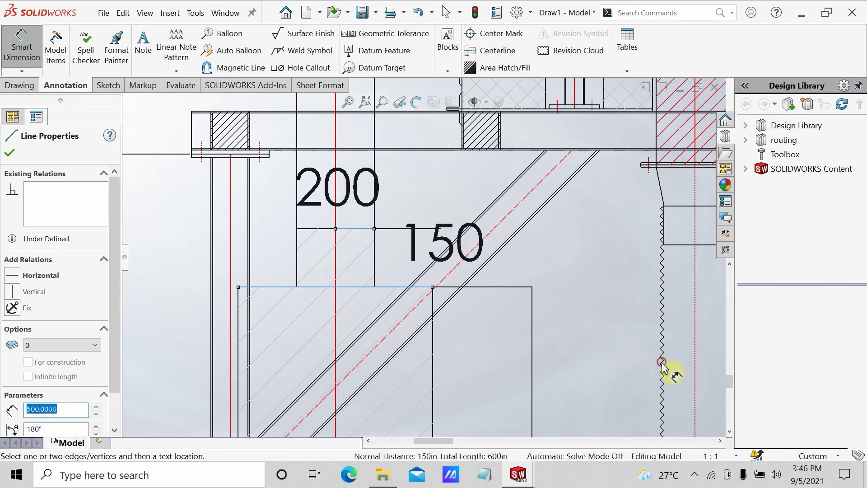
pyautogui.moveTo(520, 478)
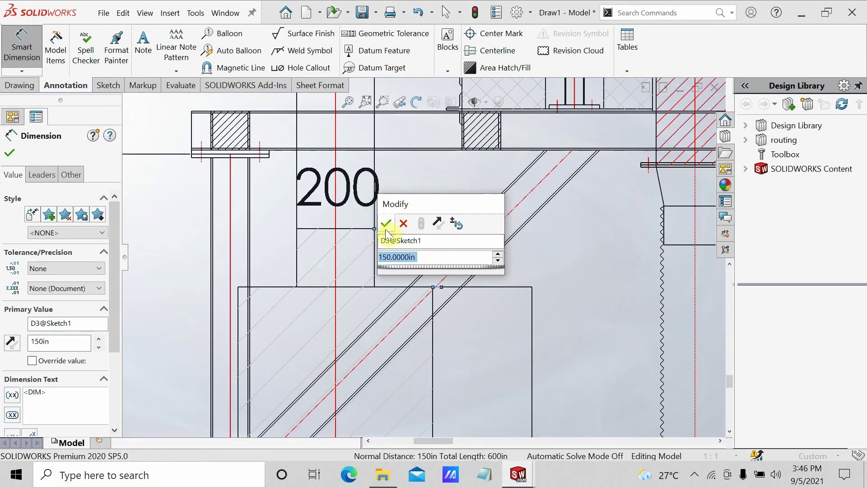
pyautogui.press('Return')
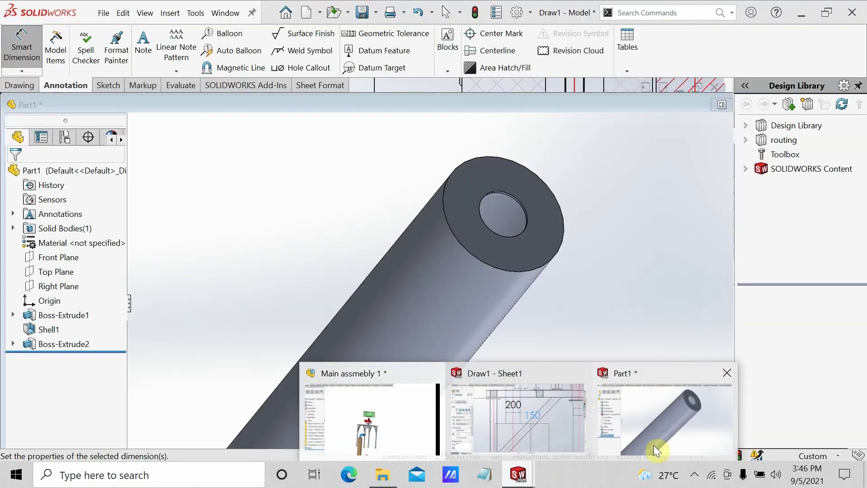
# Switch back to the part, start a sketch on the ring-shaped end face around the opening and look straight at it.
pyautogui.click(654, 445)
pyautogui.moveTo(591, 257); pyautogui.dragTo(567, 307, button='middle')
pyautogui.click(647, 376)
pyautogui.click(438, 240)
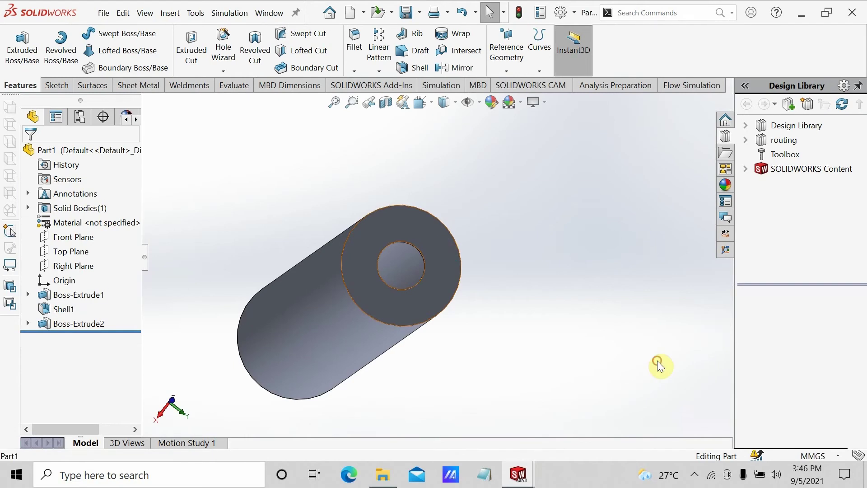
pyautogui.moveTo(529, 248)
pyautogui.mouseDown(button='middle')
pyautogui.moveTo(468, 252)
pyautogui.moveTo(463, 264)
pyautogui.mouseUp(button='middle')
pyautogui.press('space')
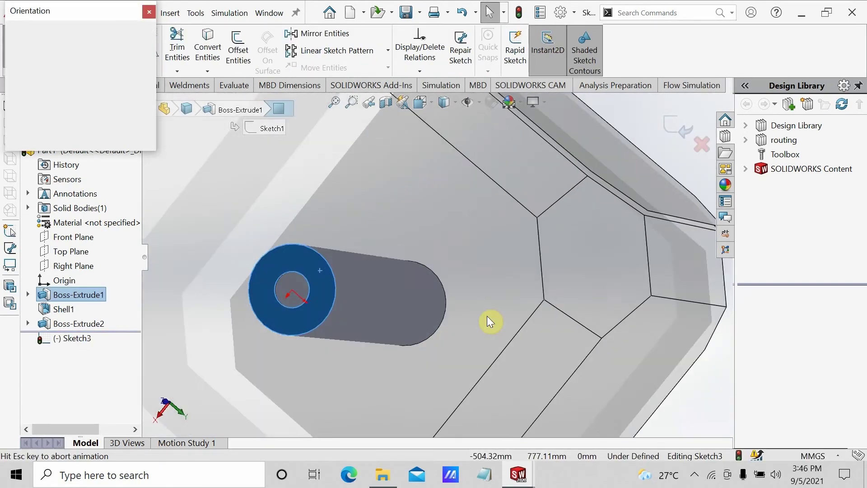
pyautogui.click(326, 256)
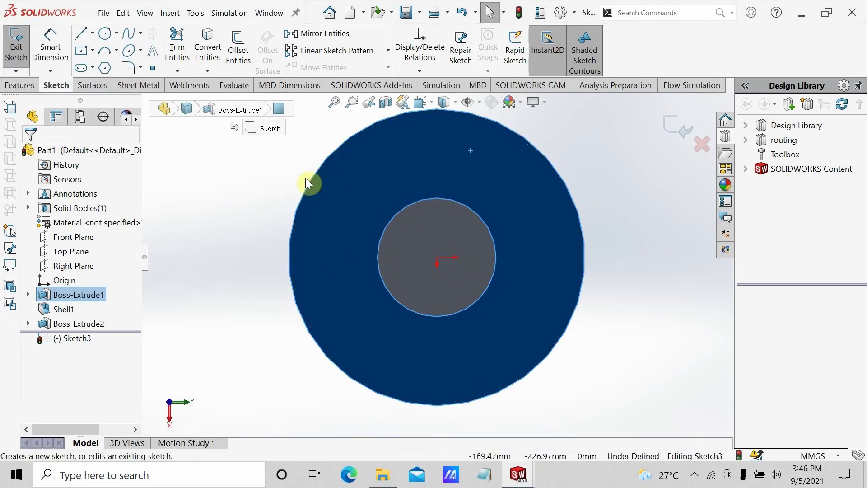
pyautogui.click(270, 164)
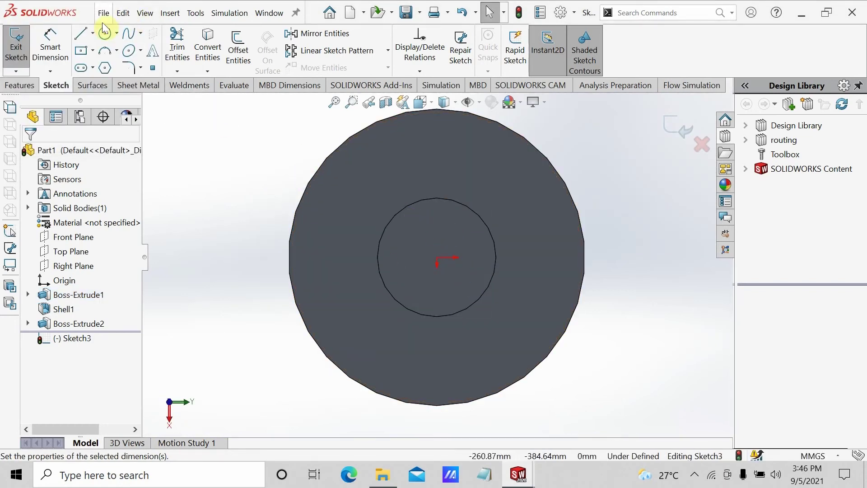
# Convert the opening's circular edge on the end face into a sketch entity.
pyautogui.click(207, 50)
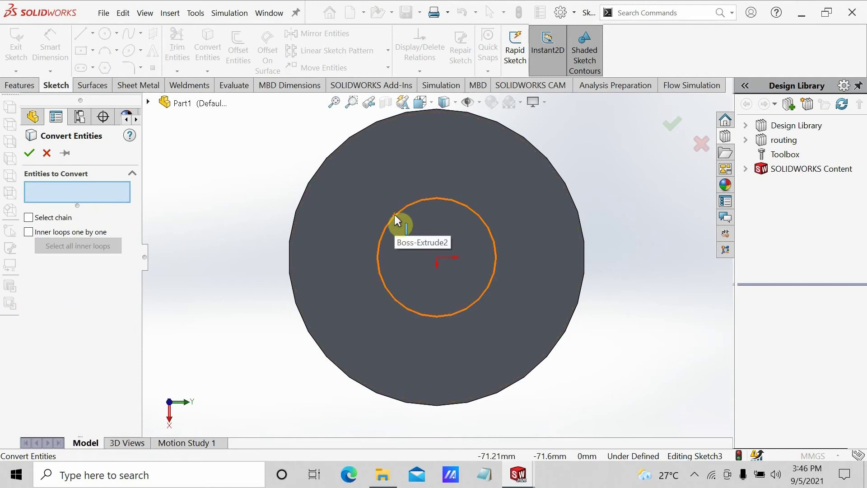
pyautogui.click(395, 219)
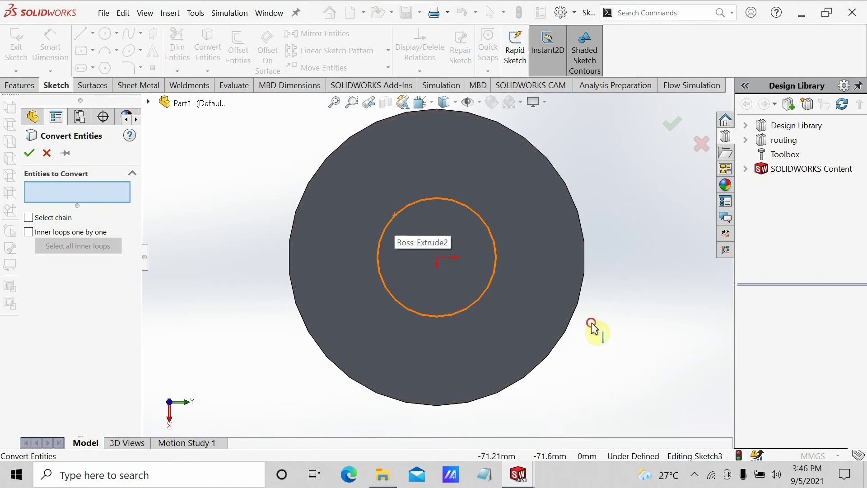
pyautogui.click(30, 157)
pyautogui.moveTo(621, 331); pyautogui.dragTo(607, 327, button='middle')
pyautogui.moveTo(431, 330); pyautogui.dragTo(444, 335, button='middle')
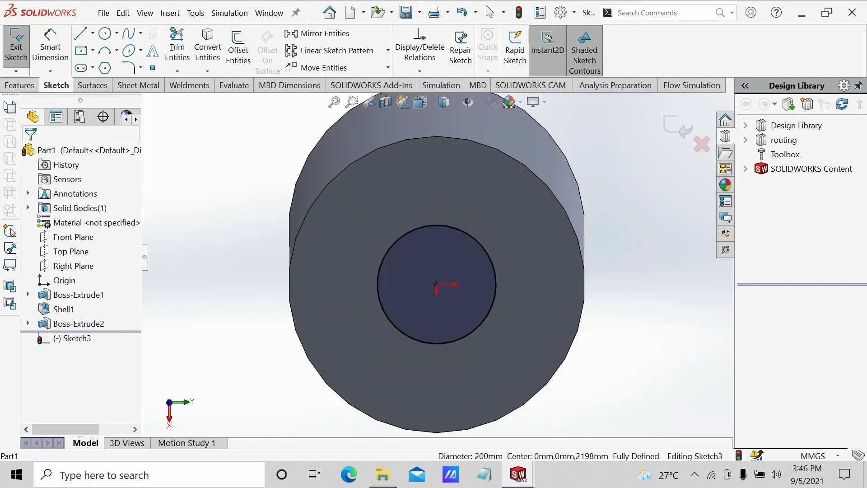
# Set up a blind Boss-Extrude of the converted circle with a depth of 150 mm.
pyautogui.click(35, 80)
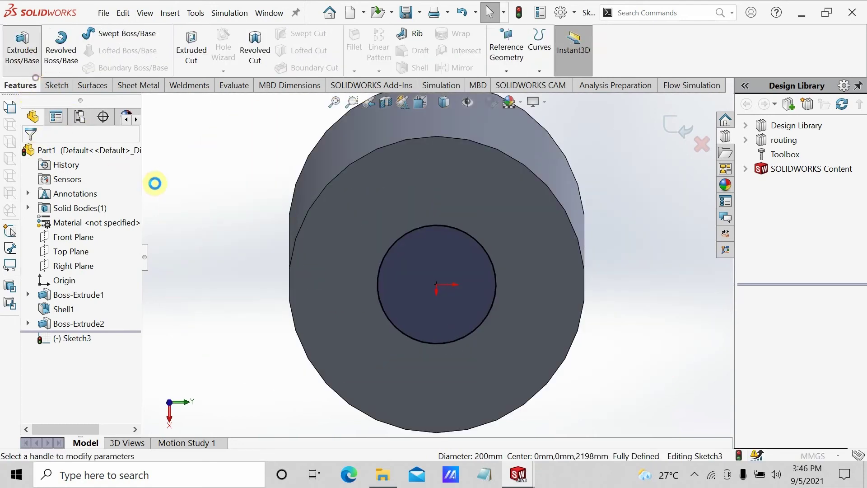
pyautogui.moveTo(325, 287); pyautogui.dragTo(264, 271, button='middle')
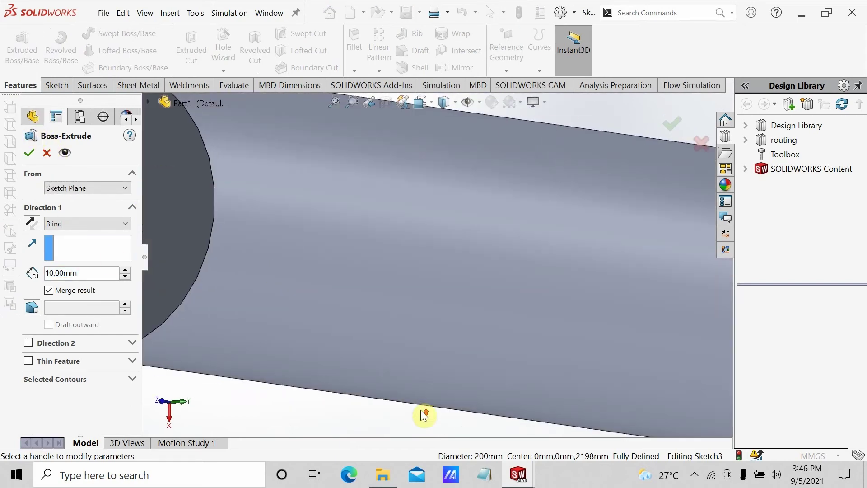
pyautogui.scroll(5, 422, 410)
pyautogui.doubleClick(90, 275)
pyautogui.write('150')
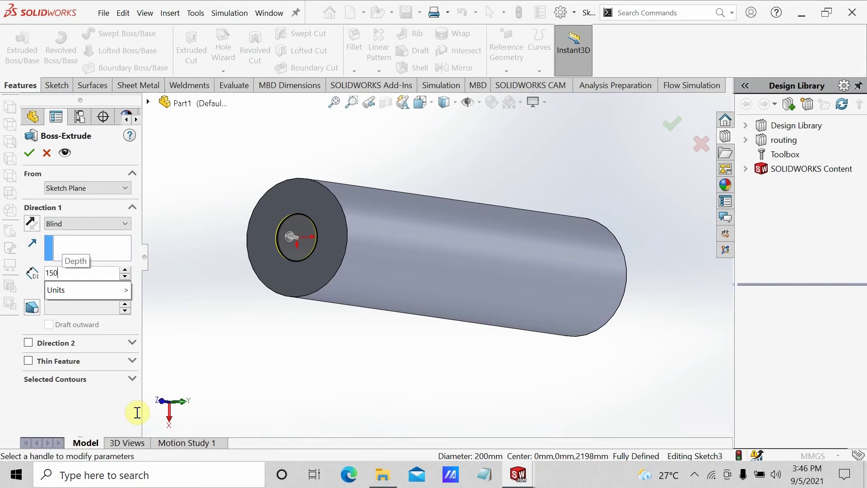
pyautogui.press('Return')
pyautogui.moveTo(329, 310); pyautogui.dragTo(379, 311, button='middle')
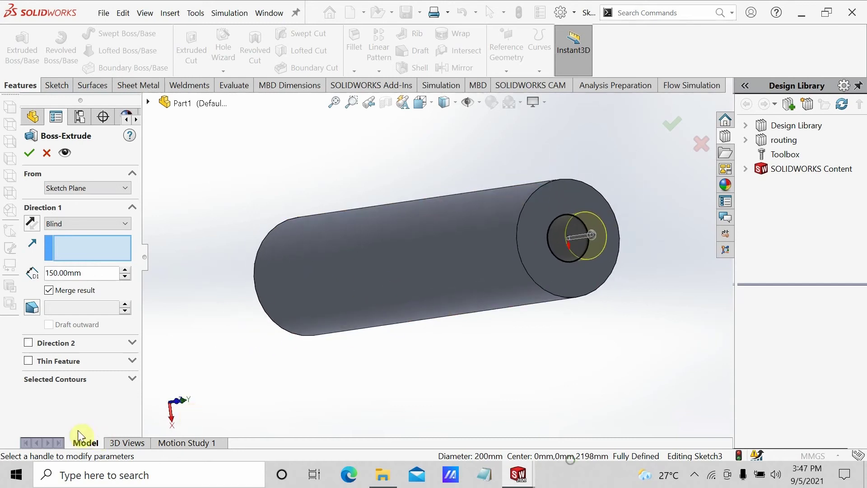
# Make the 150 mm extrusion a one-direction thin feature with a wall thickness of 4 mm.
pyautogui.click(28, 360)
pyautogui.moveTo(494, 353); pyautogui.dragTo(442, 334, button='middle')
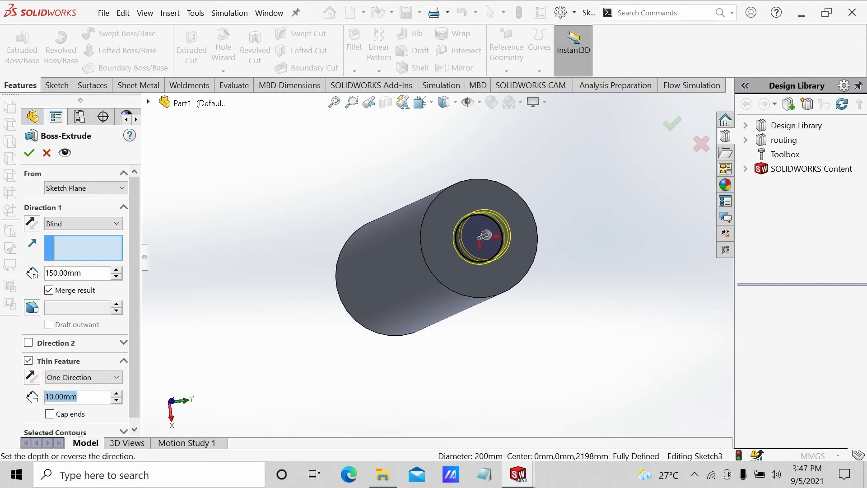
pyautogui.write('4')
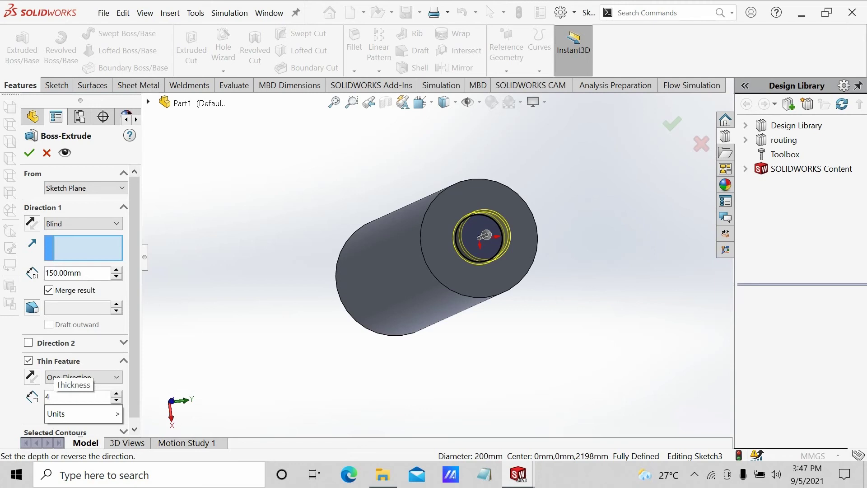
pyautogui.write('hmm')
pyautogui.press('BackSpace')
pyautogui.press('Return')
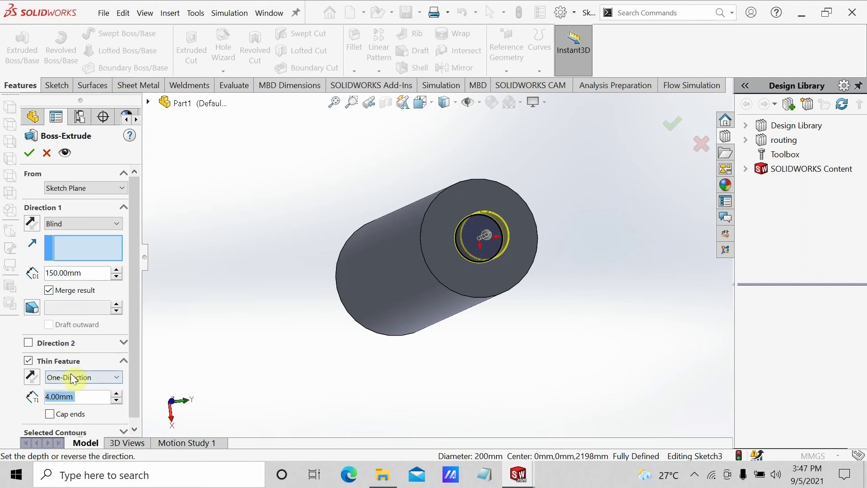
# Reverse the thin wall's thickness direction and complete the inlet pipe extrusion.
pyautogui.click(33, 379)
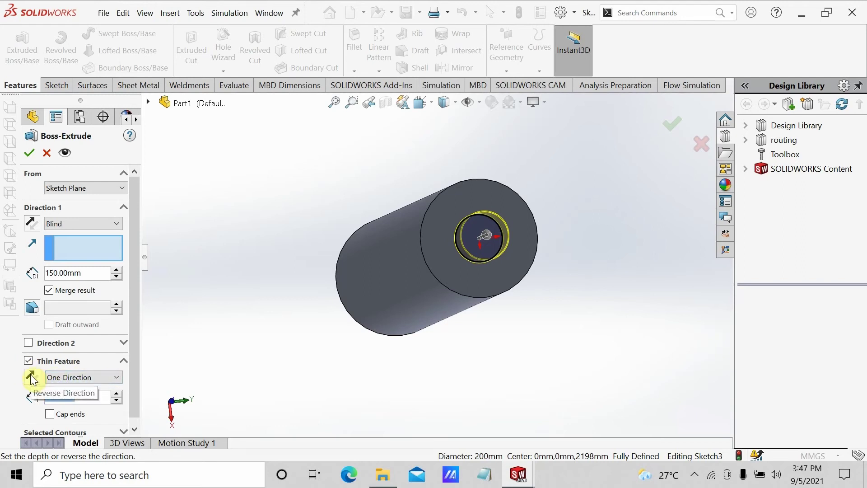
pyautogui.moveTo(429, 354); pyautogui.dragTo(218, 302, button='middle')
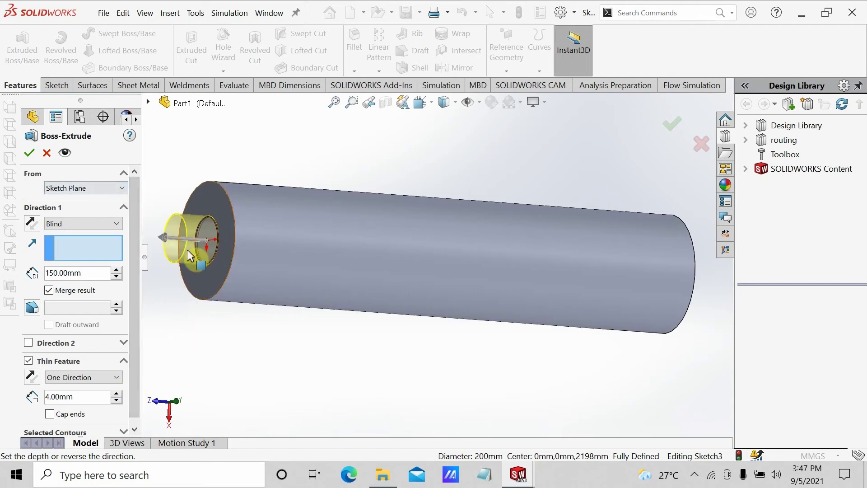
pyautogui.scroll(1, 257, 361)
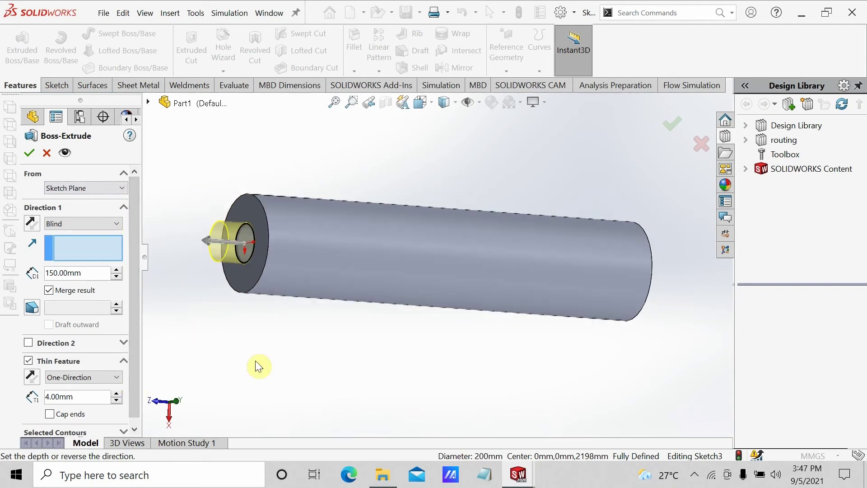
pyautogui.scroll(-1, 176, 243)
pyautogui.moveTo(274, 323); pyautogui.dragTo(304, 326, button='middle')
pyautogui.scroll(-1, 687, 293)
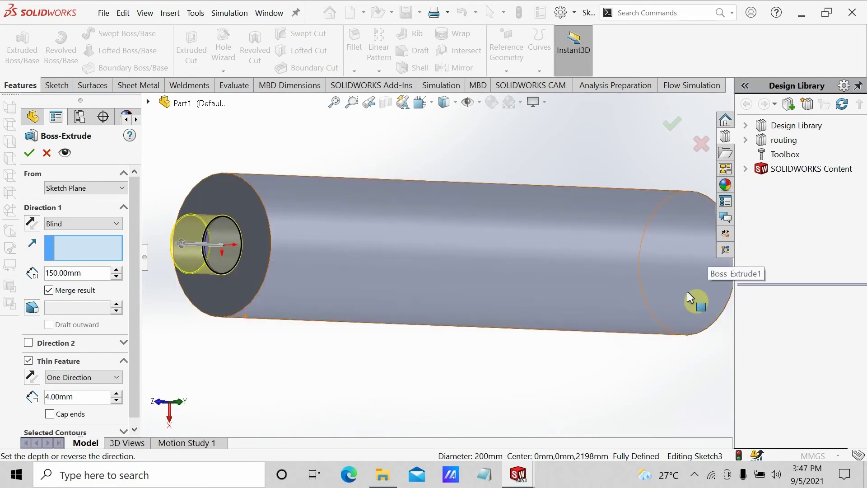
pyautogui.scroll(1, 654, 295)
pyautogui.moveTo(492, 334)
pyautogui.mouseDown(button='middle')
pyautogui.moveTo(501, 345)
pyautogui.moveTo(487, 347)
pyautogui.mouseUp(button='middle')
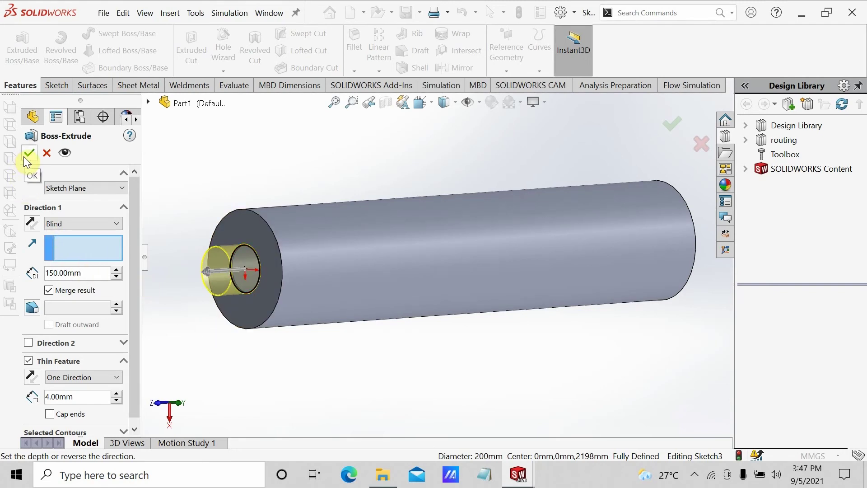
pyautogui.click(36, 380)
pyautogui.moveTo(199, 358); pyautogui.dragTo(344, 291, button='middle')
pyautogui.scroll(-2, 343, 289)
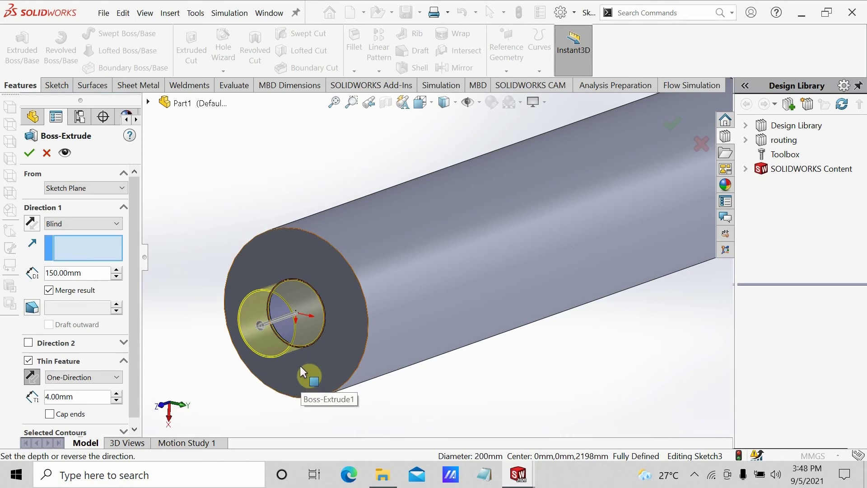
pyautogui.click(31, 153)
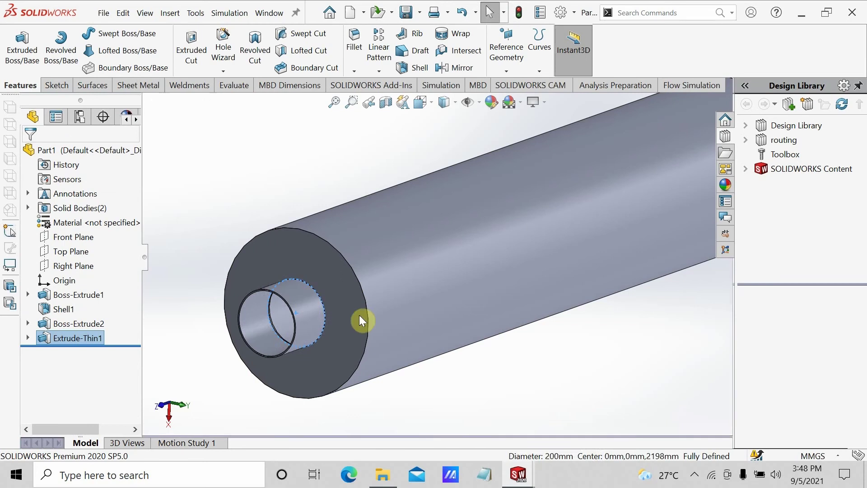
# Apply the burlap appearance from the cloth fabrics to the filter bag's main cylinder feature, Boss-Extrude1.
pyautogui.scroll(5, 500, 351)
pyautogui.moveTo(500, 351); pyautogui.dragTo(296, 353, button='middle')
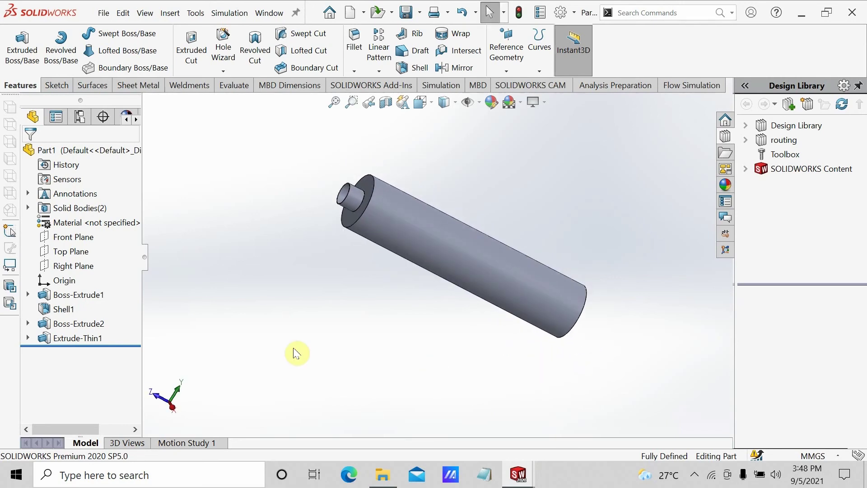
pyautogui.click(48, 294)
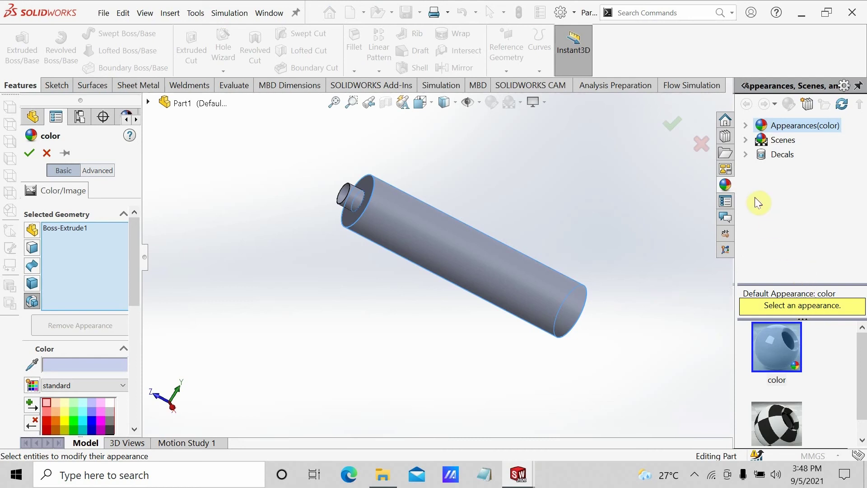
pyautogui.click(746, 128)
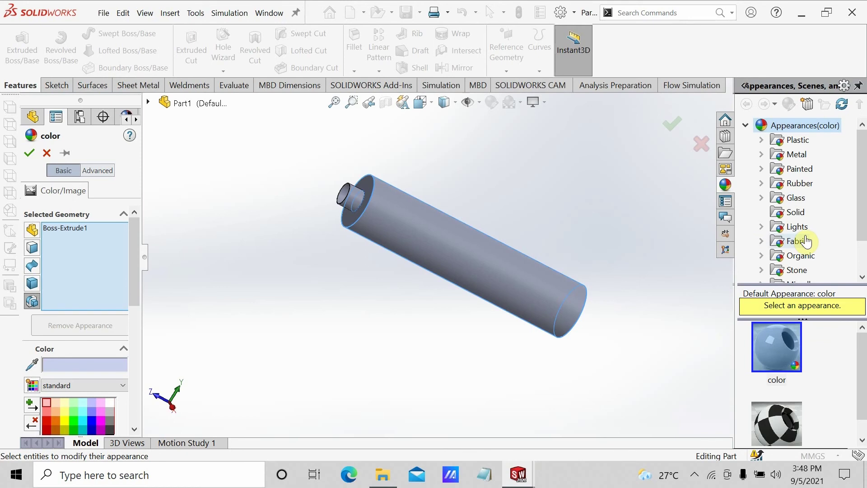
pyautogui.scroll(-1, 797, 198)
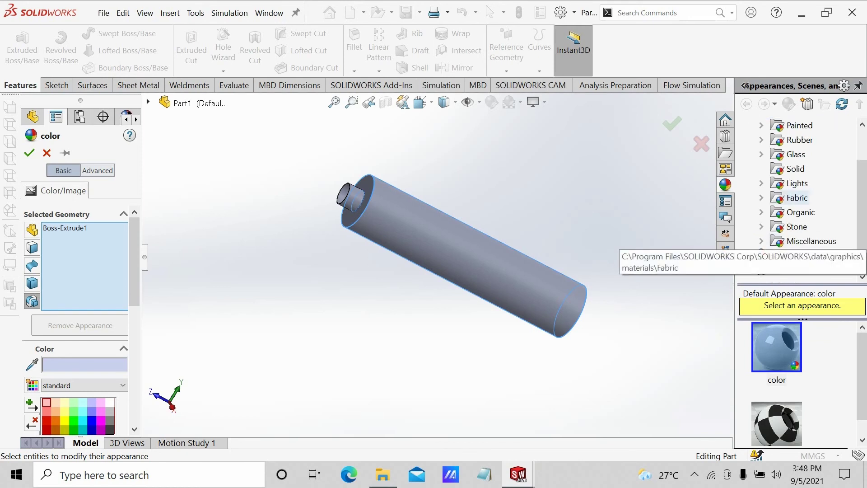
pyautogui.click(763, 241)
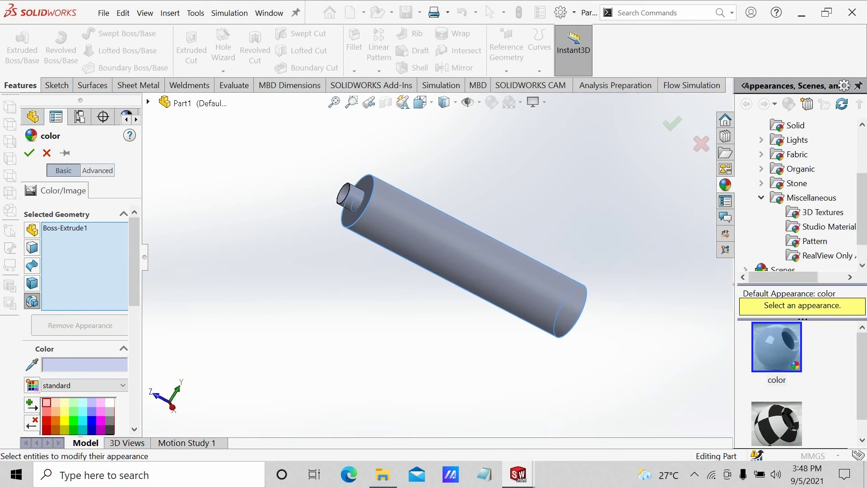
pyautogui.click(762, 155)
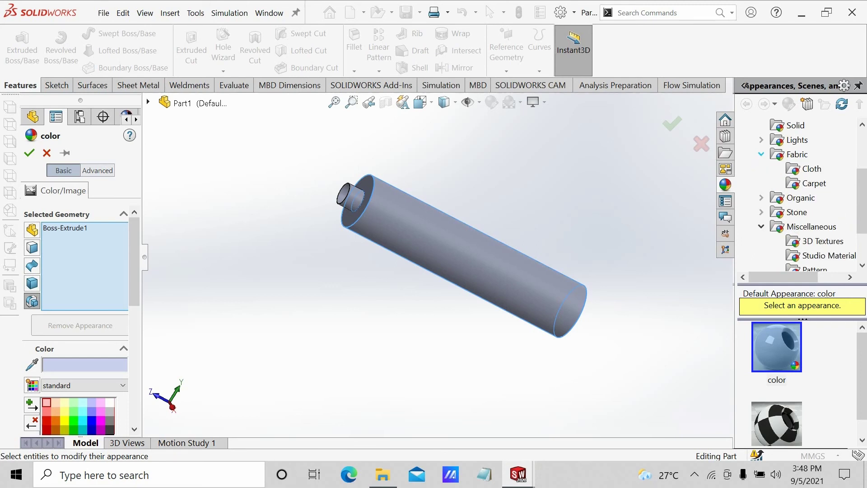
pyautogui.click(793, 173)
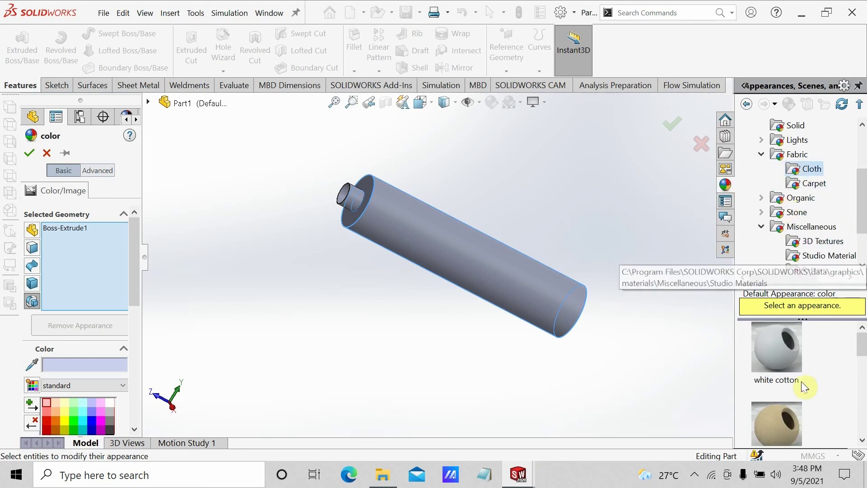
pyautogui.scroll(-5, 803, 393)
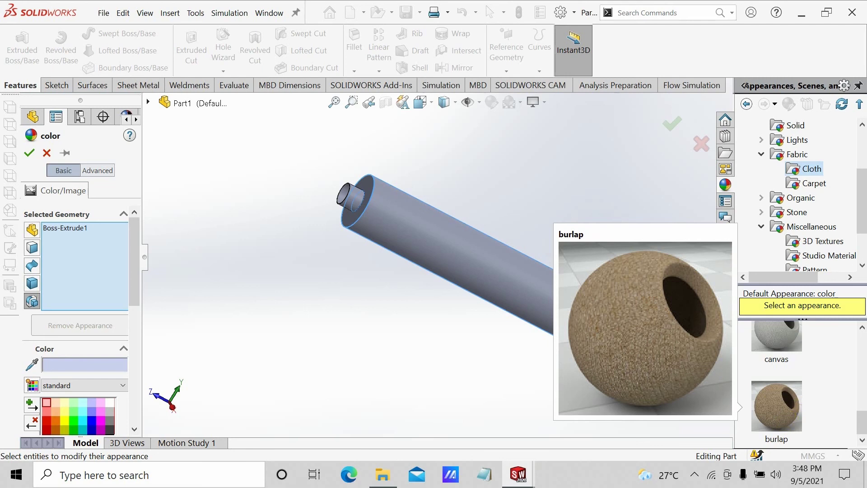
pyautogui.click(777, 405)
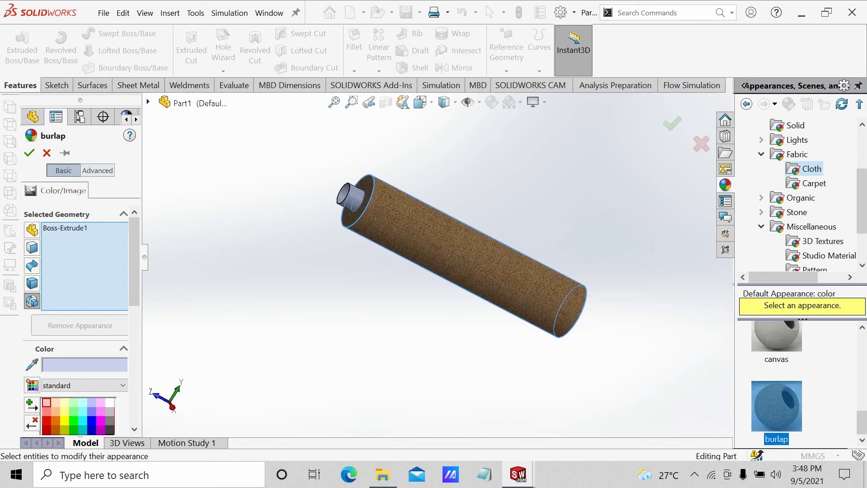
pyautogui.moveTo(567, 372); pyautogui.dragTo(604, 352, button='middle')
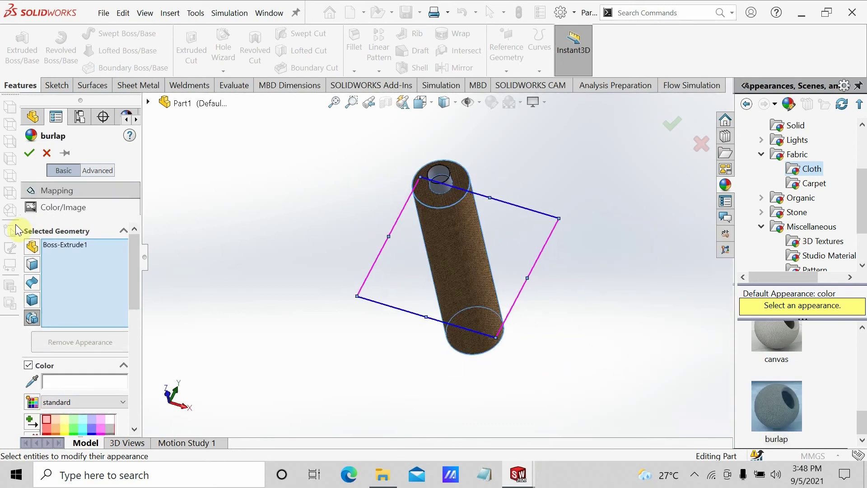
pyautogui.click(29, 153)
# Save the part as cloth_bag in the Video_project folder on the Desktop.
pyautogui.moveTo(560, 258); pyautogui.dragTo(519, 334, button='middle')
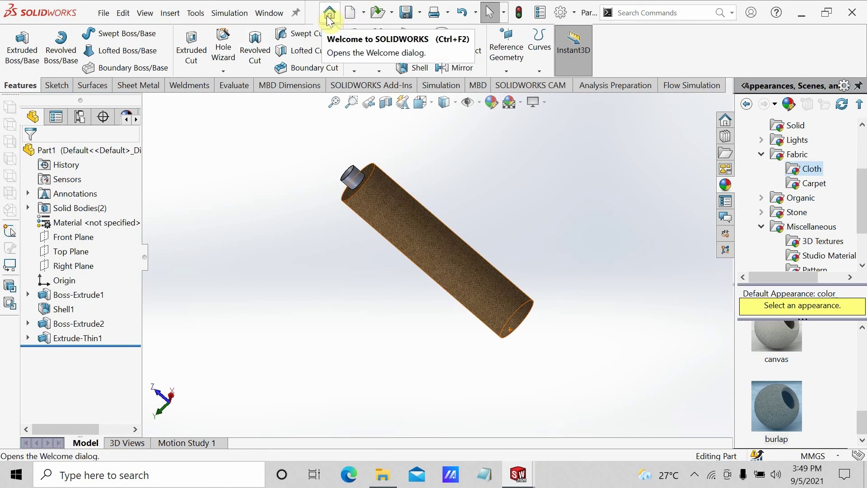
pyautogui.click(408, 16)
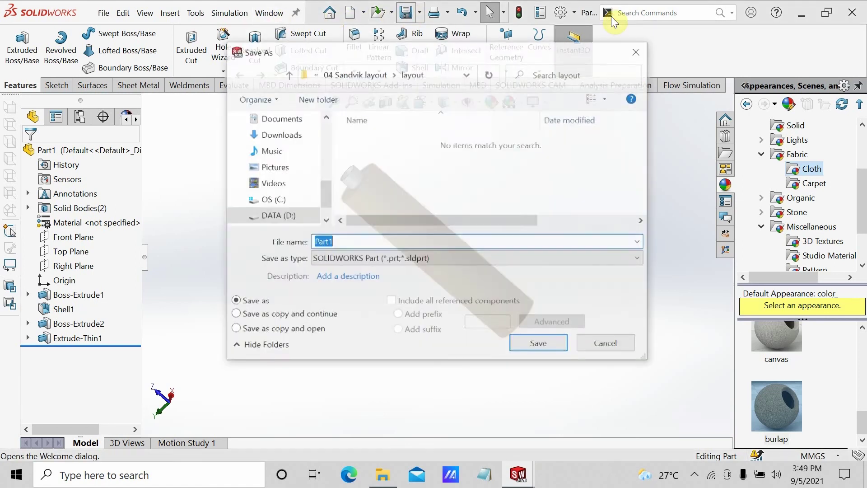
pyautogui.click(289, 76)
pyautogui.scroll(-3, 406, 149)
pyautogui.scroll(3, 407, 149)
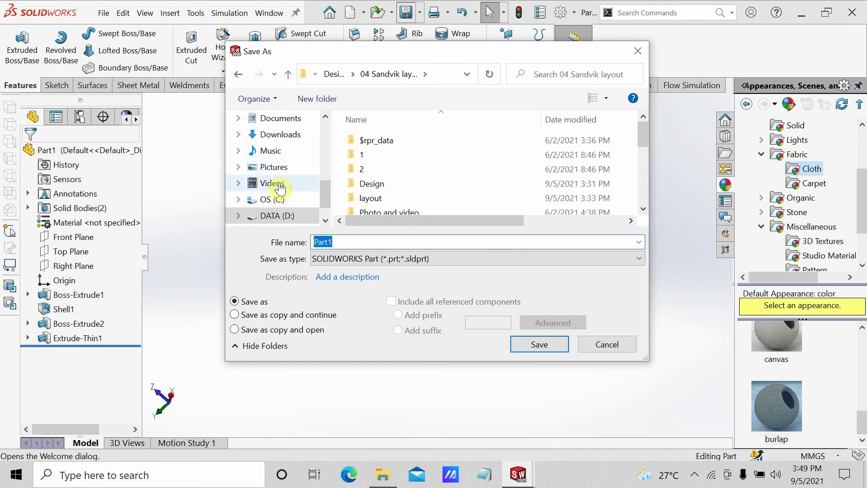
pyautogui.scroll(3, 280, 187)
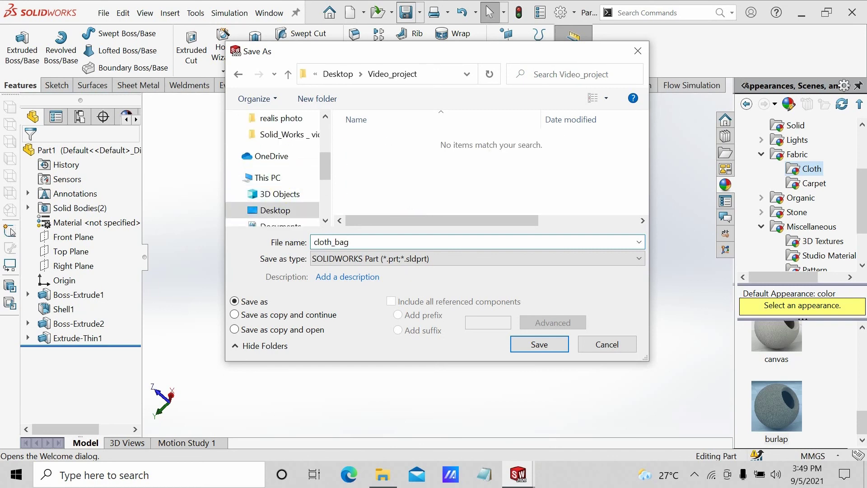
pyautogui.click(548, 345)
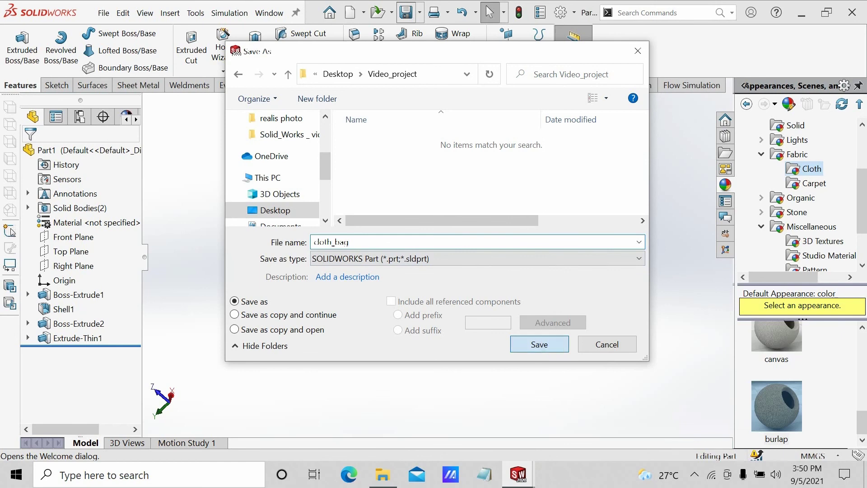
# Switch to the Draw1 layout drawing and examine the whole elevation view around the filter bag and fan.
pyautogui.moveTo(616, 349); pyautogui.dragTo(516, 412, button='middle')
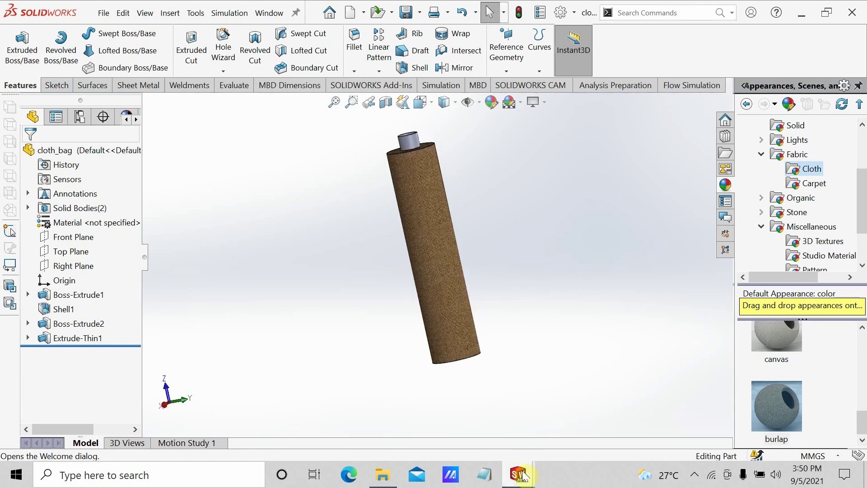
pyautogui.moveTo(518, 475)
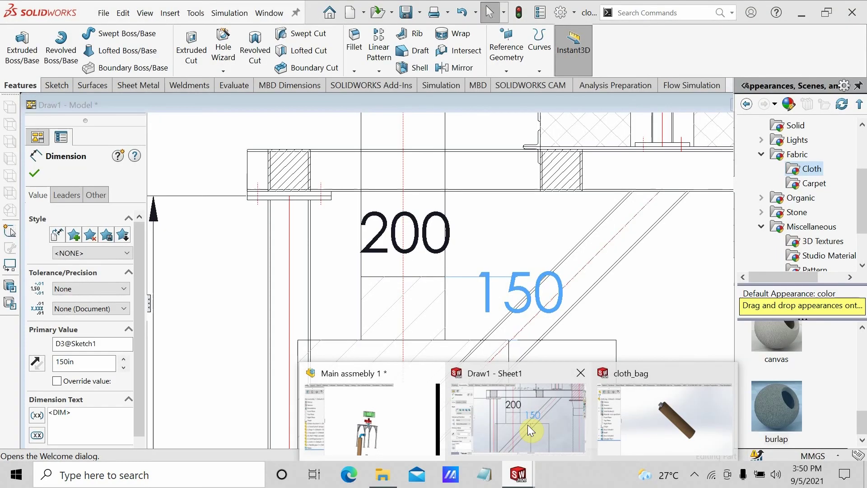
pyautogui.click(528, 424)
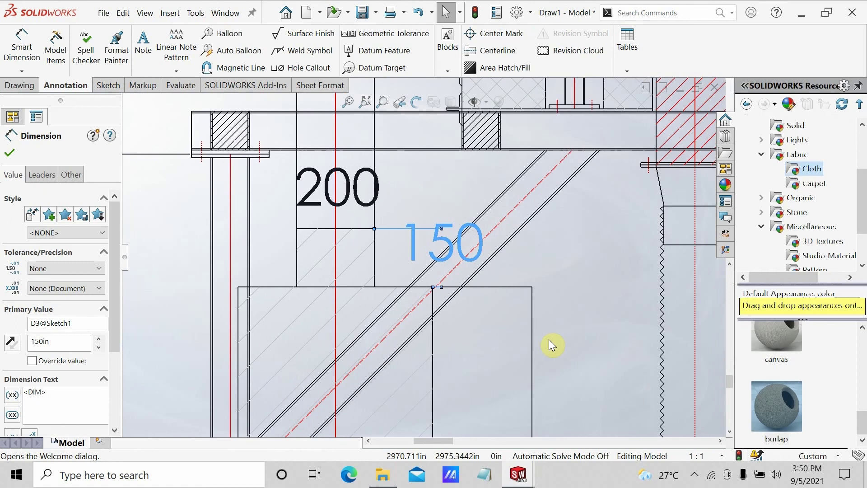
pyautogui.scroll(5, 424, 259)
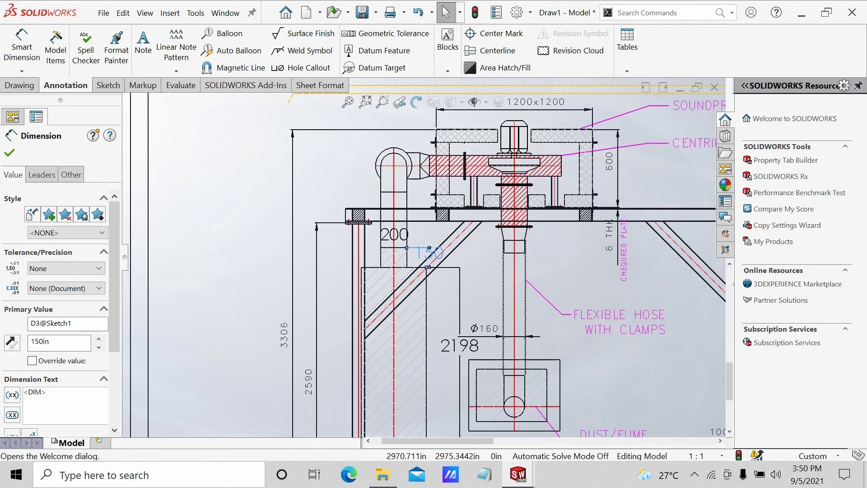
pyautogui.scroll(3, 424, 257)
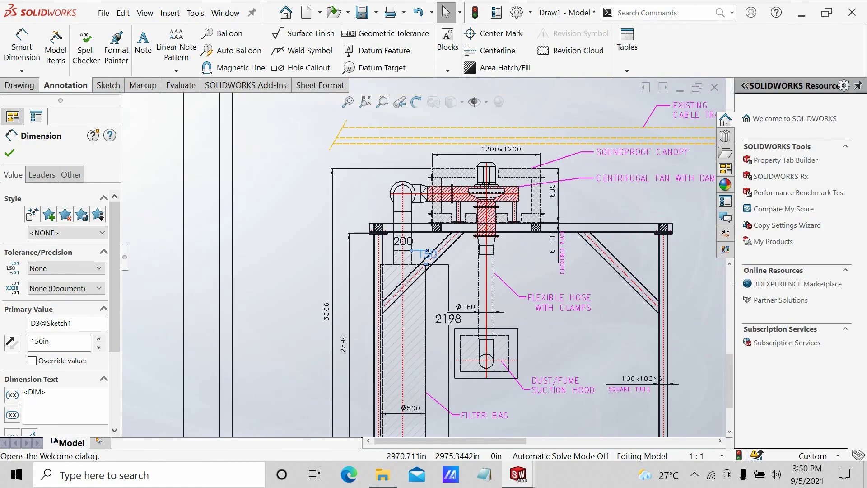
pyautogui.scroll(3, 542, 346)
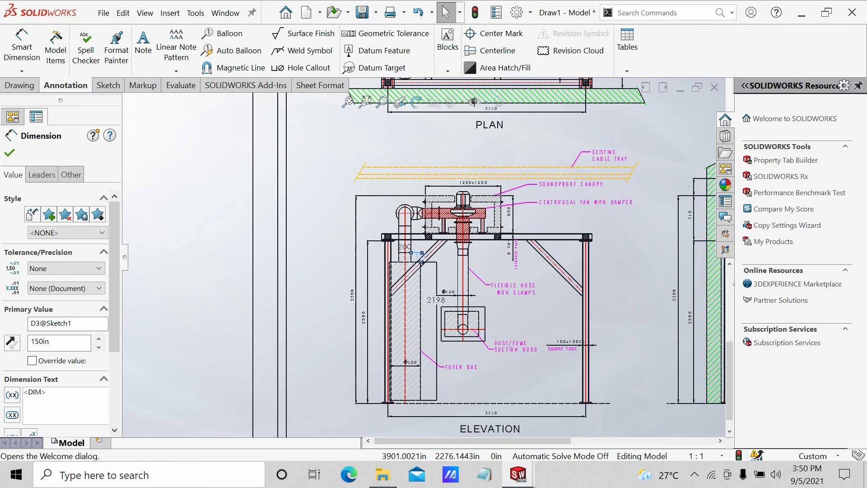